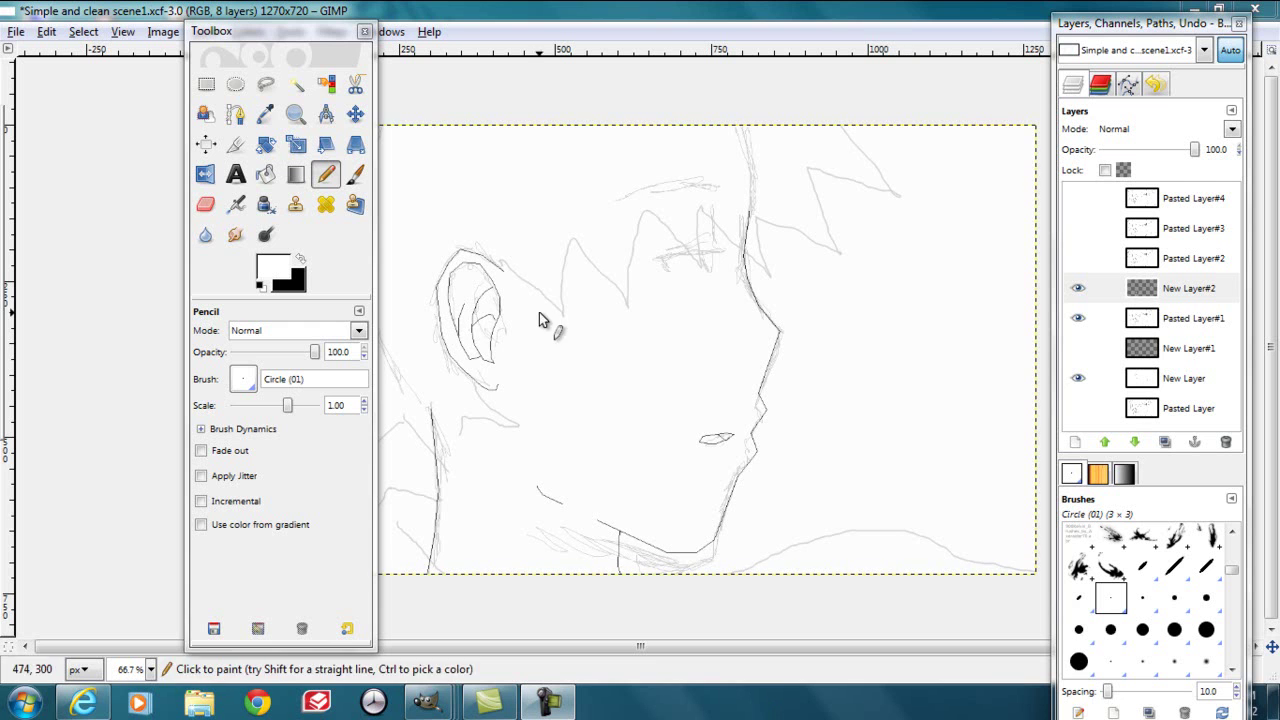
Make black the foreground colour and trace the zigzag hair spikes from the ear to the top right
drag(303, 33, 188, 14)
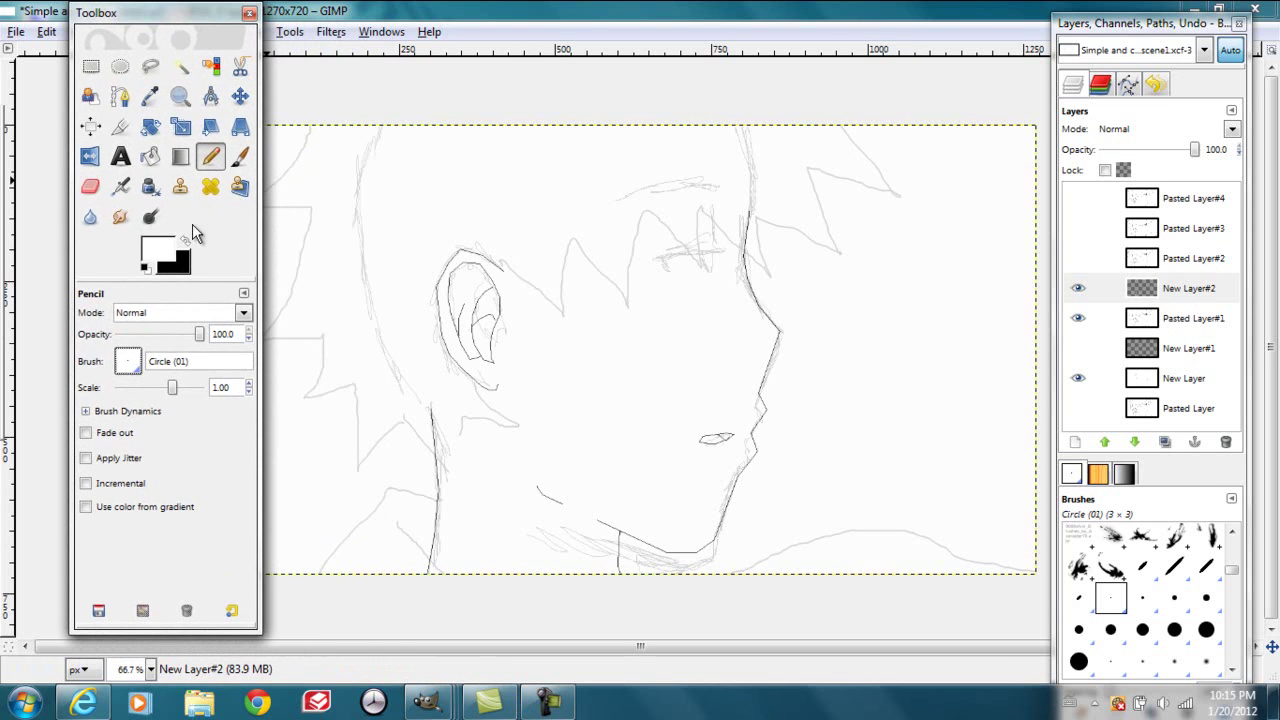
key(x)
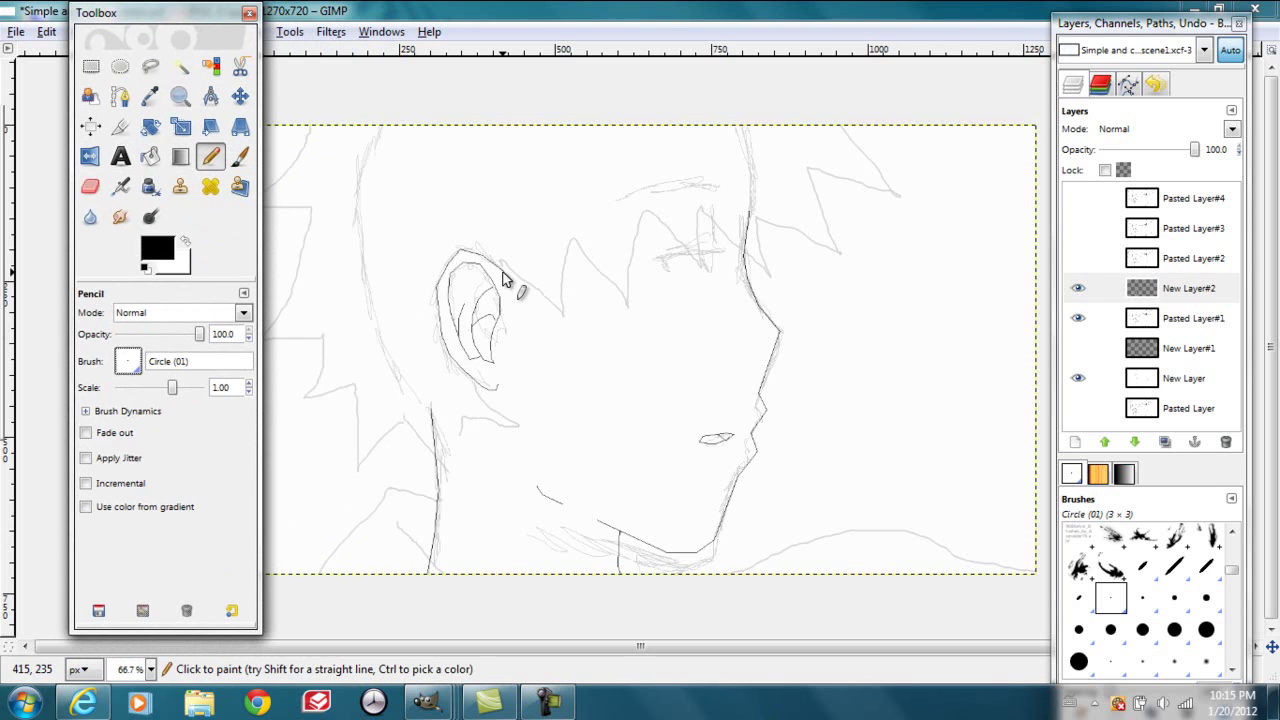
shift+click(565, 316)
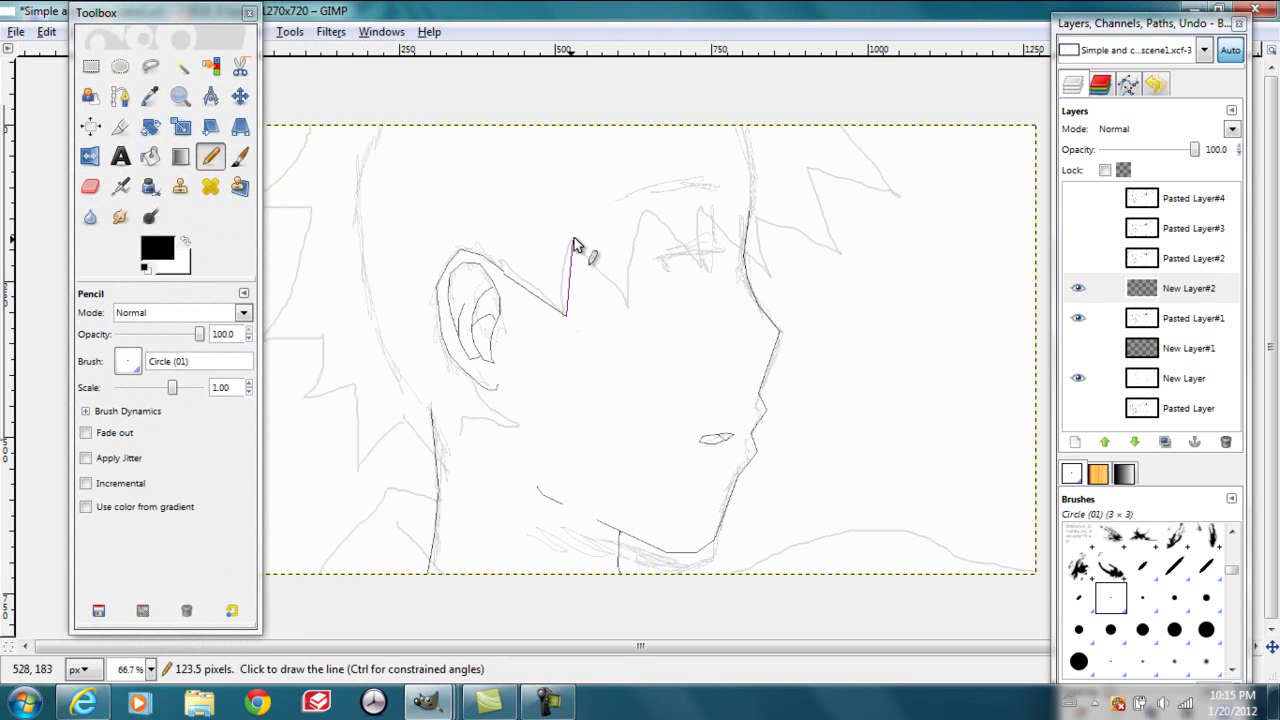
shift+click(573, 237)
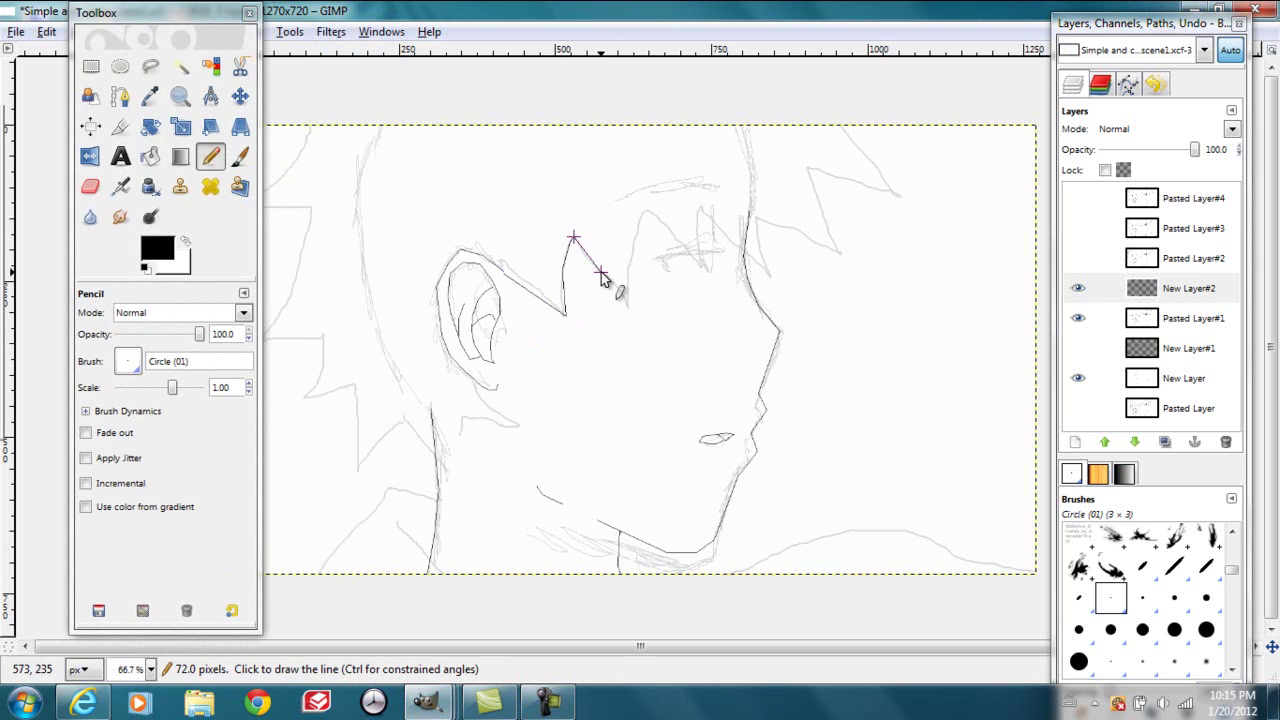
shift+click(628, 302)
shift+click(636, 224)
shift+click(700, 263)
shift+click(697, 207)
shift+click(770, 274)
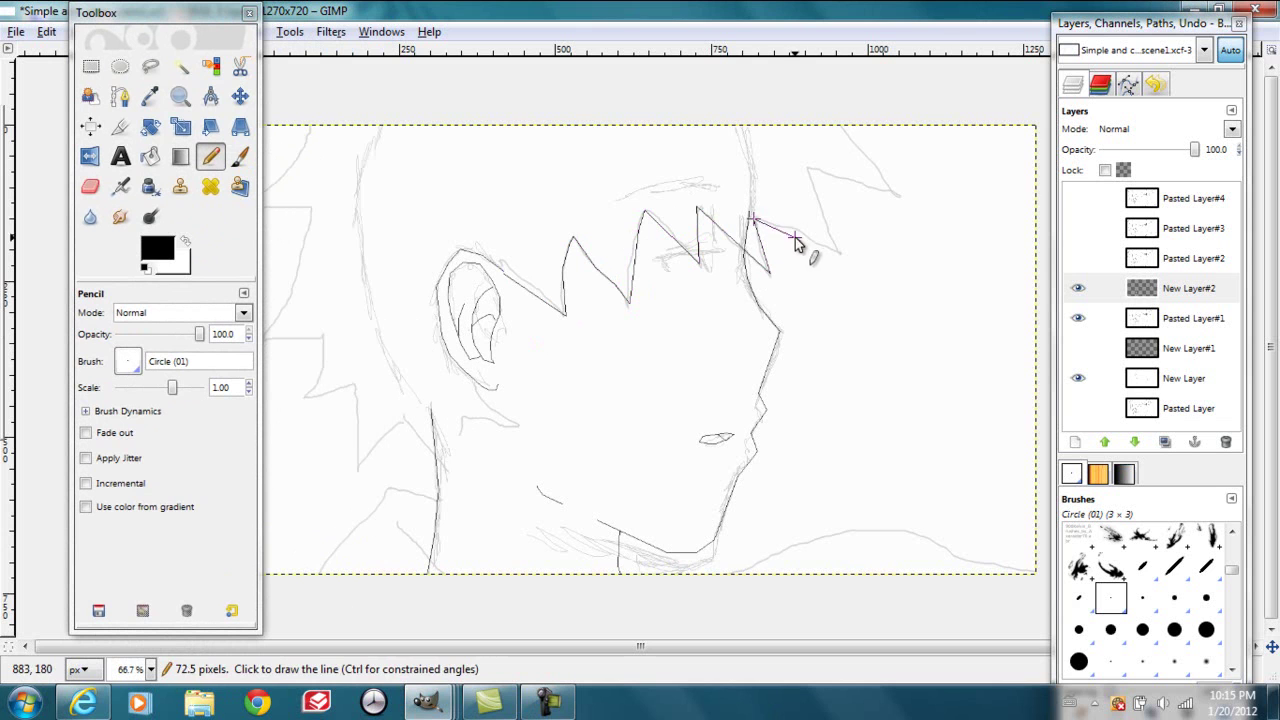
shift+click(835, 248)
shift+click(806, 165)
shift+click(902, 193)
Trace the top-left hair spike strands down from the canvas top edge
drag(212, 13, 157, 35)
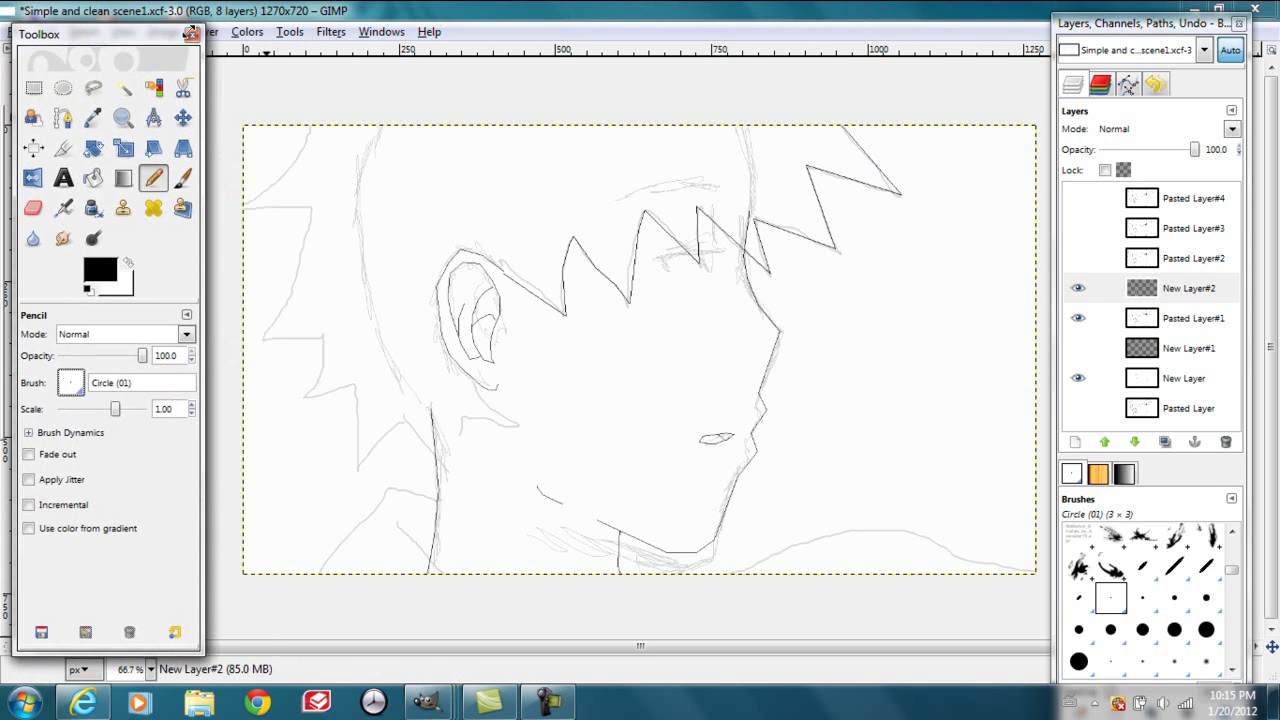
click(310, 123)
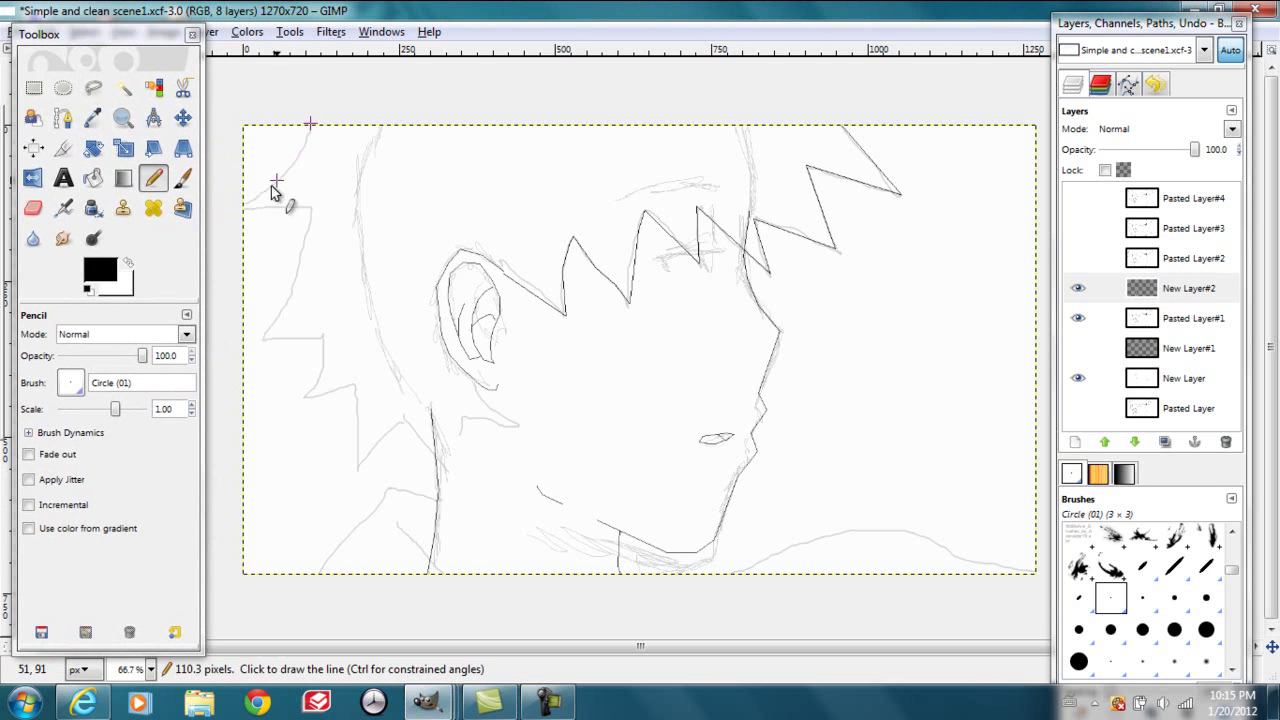
shift+click(255, 200)
click(310, 124)
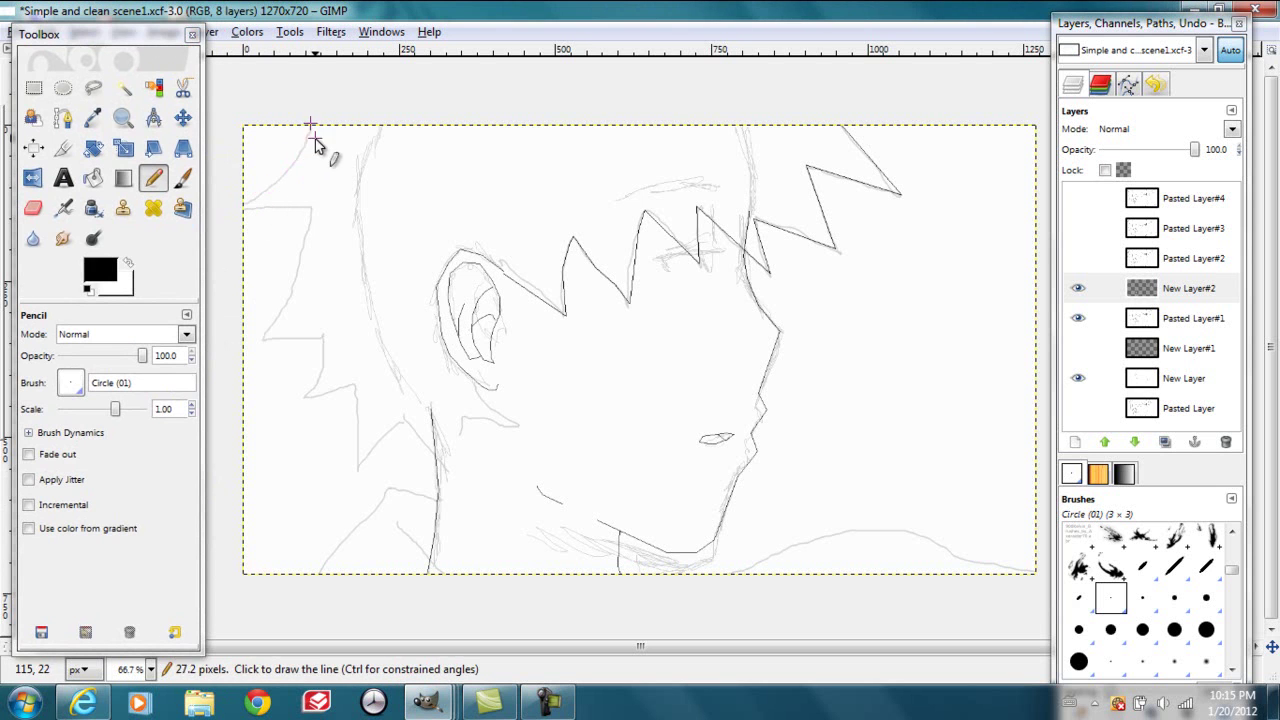
shift+click(298, 153)
click(244, 208)
shift+click(312, 208)
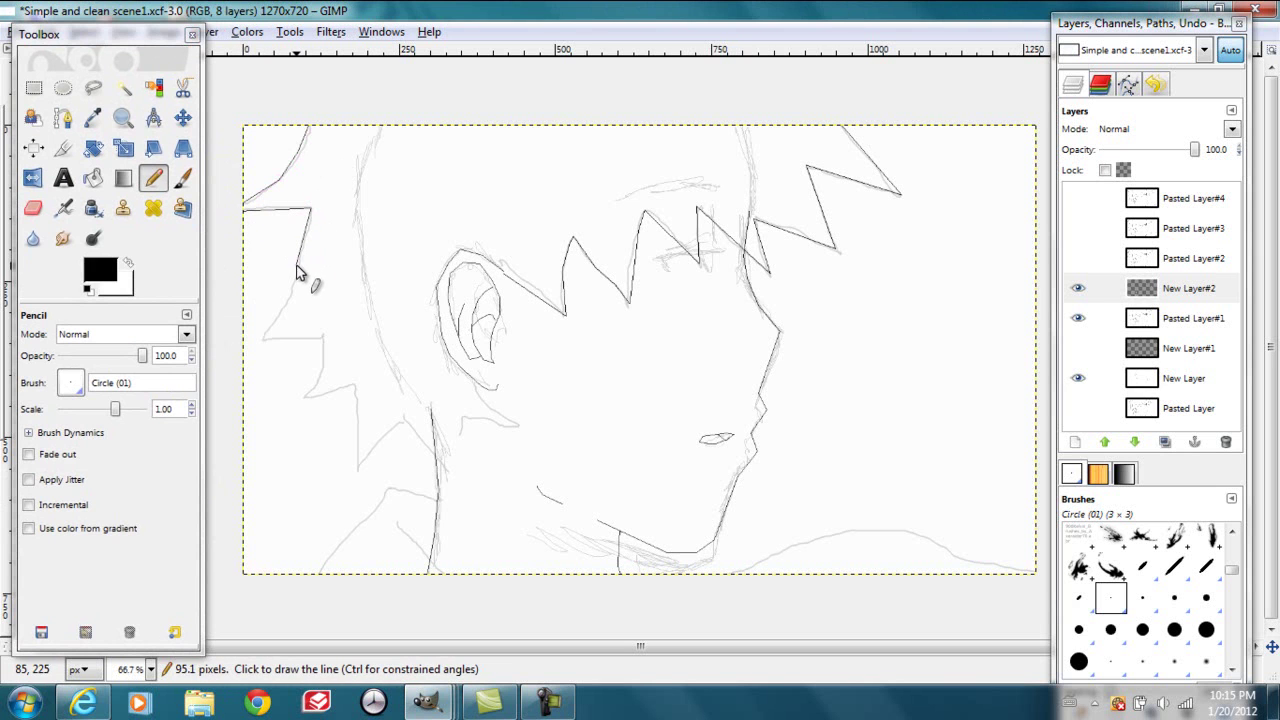
Continue the left hair outline downward with zigzag spikes below the ear
shift+click(260, 340)
shift+click(321, 337)
shift+click(314, 403)
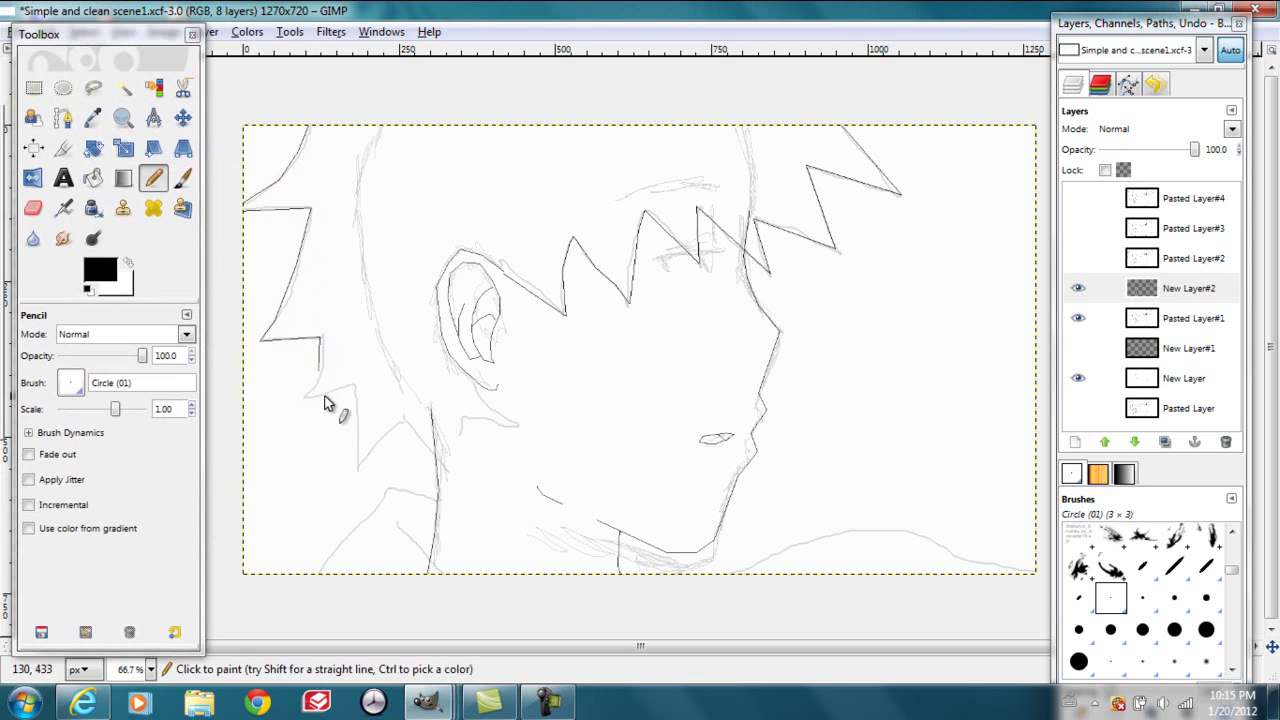
shift+click(352, 383)
shift+click(355, 475)
shift+click(405, 418)
shift+click(438, 400)
shift+click(449, 470)
shift+click(515, 428)
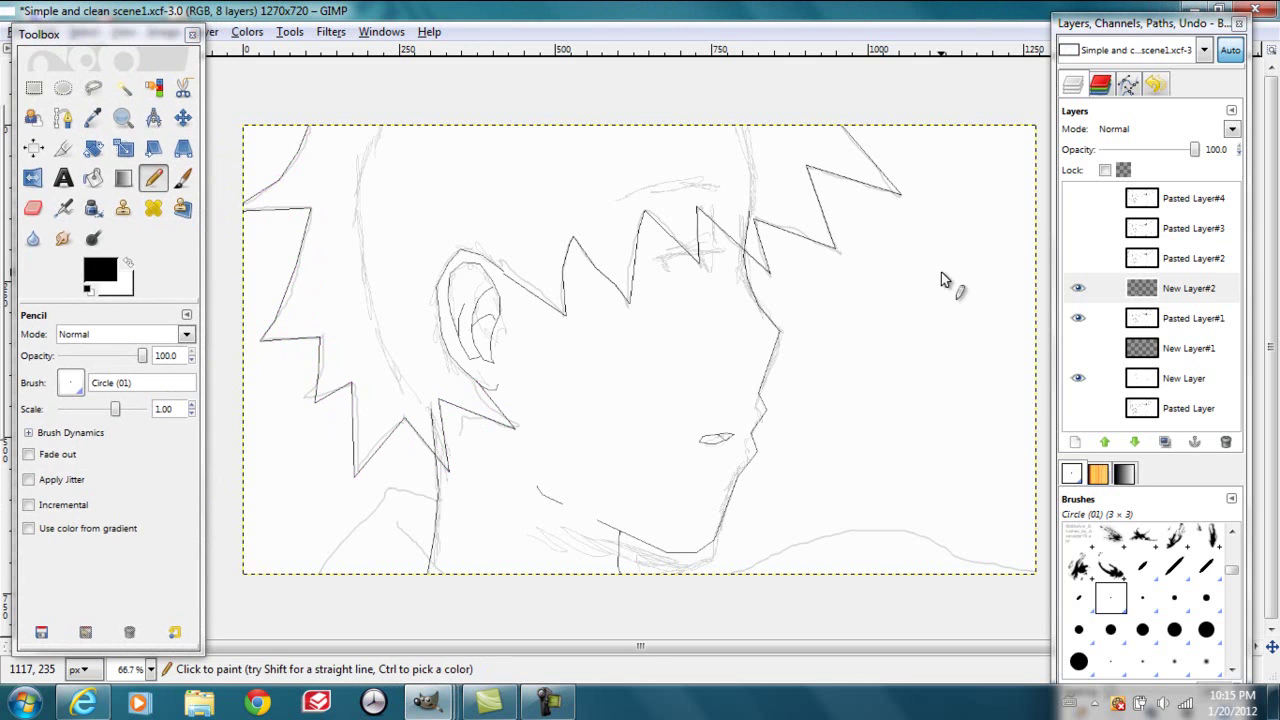
Draw the two neck lines to the bottom edge and the shoulder curve at bottom right
click(392, 523)
shift+click(442, 571)
click(437, 505)
shift+click(387, 492)
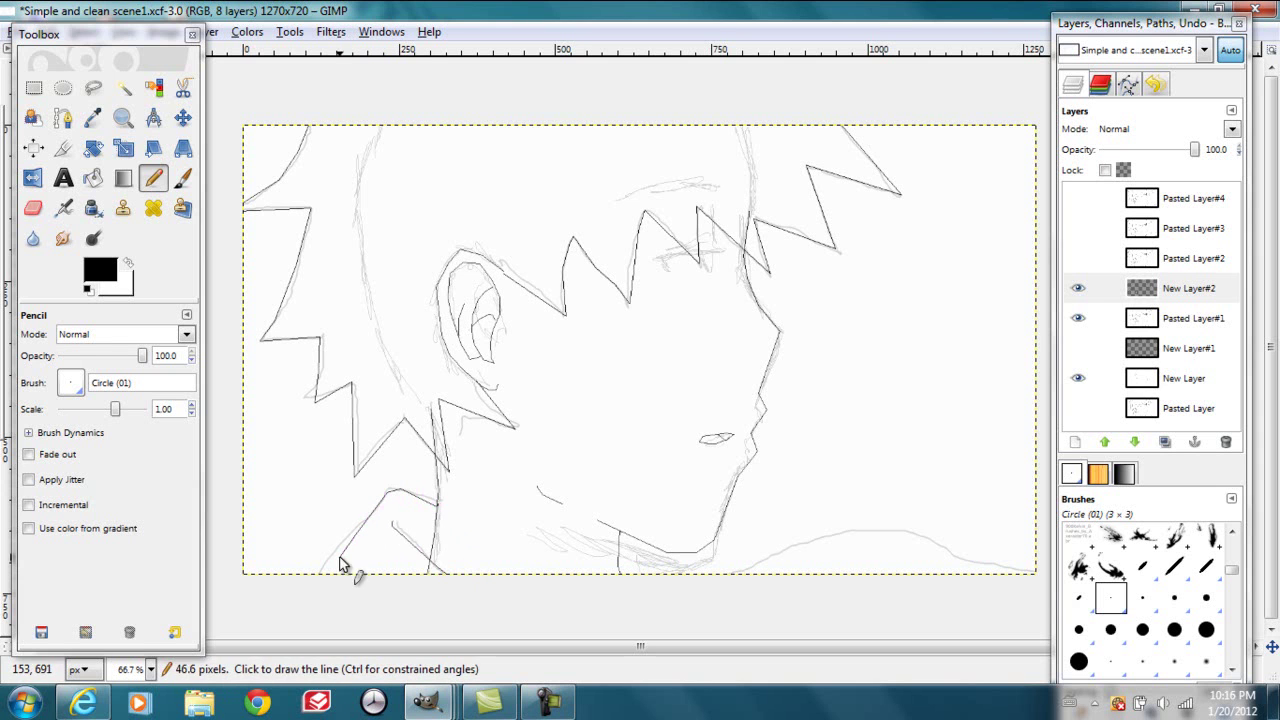
shift+click(337, 570)
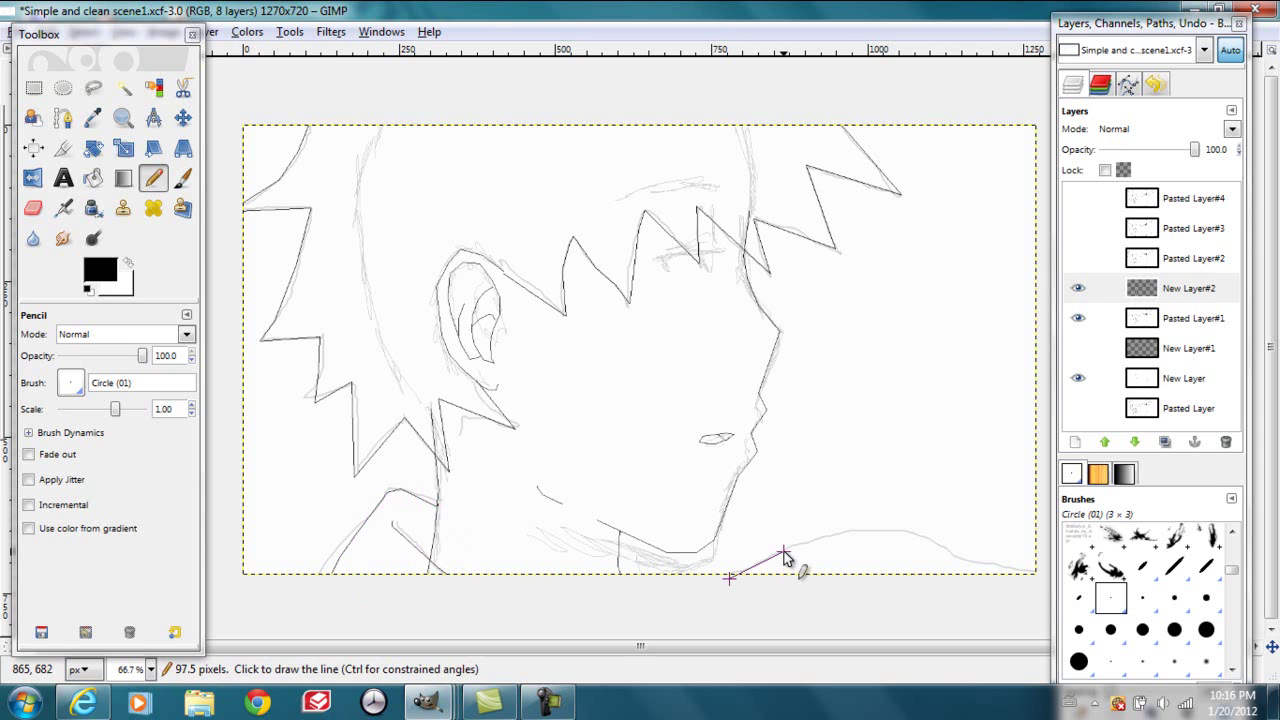
shift+click(883, 527)
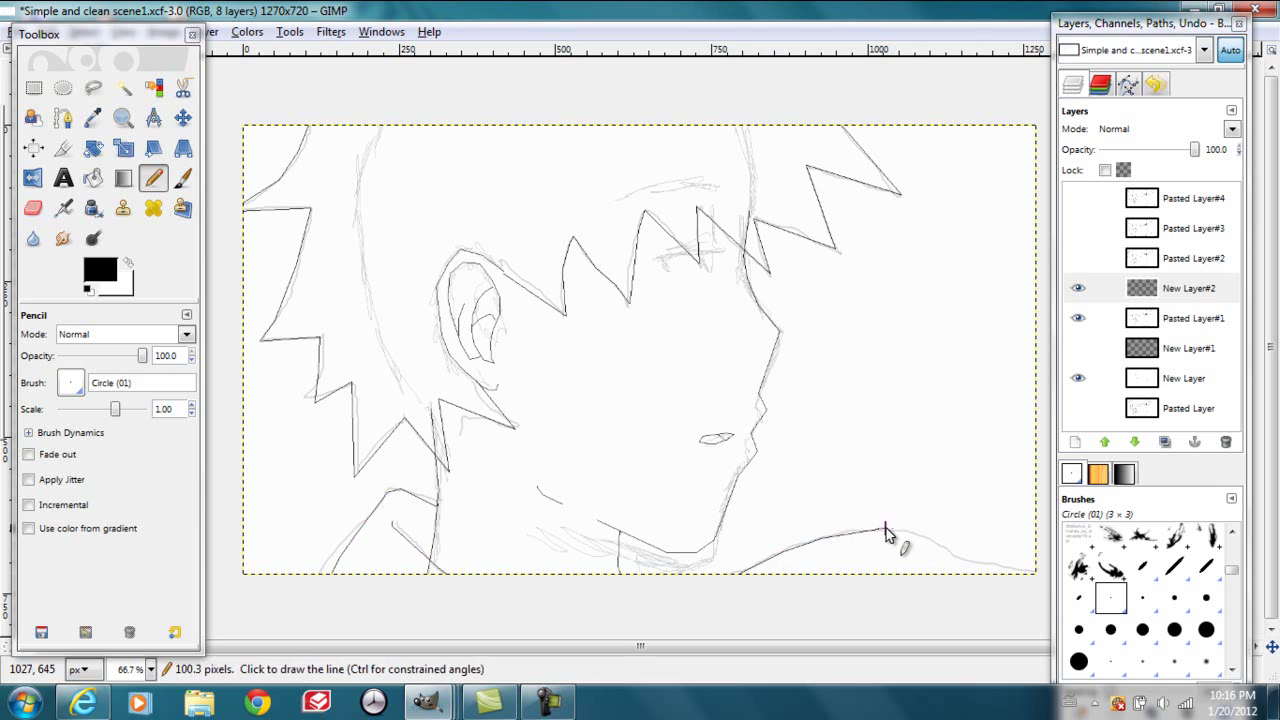
shift+click(986, 562)
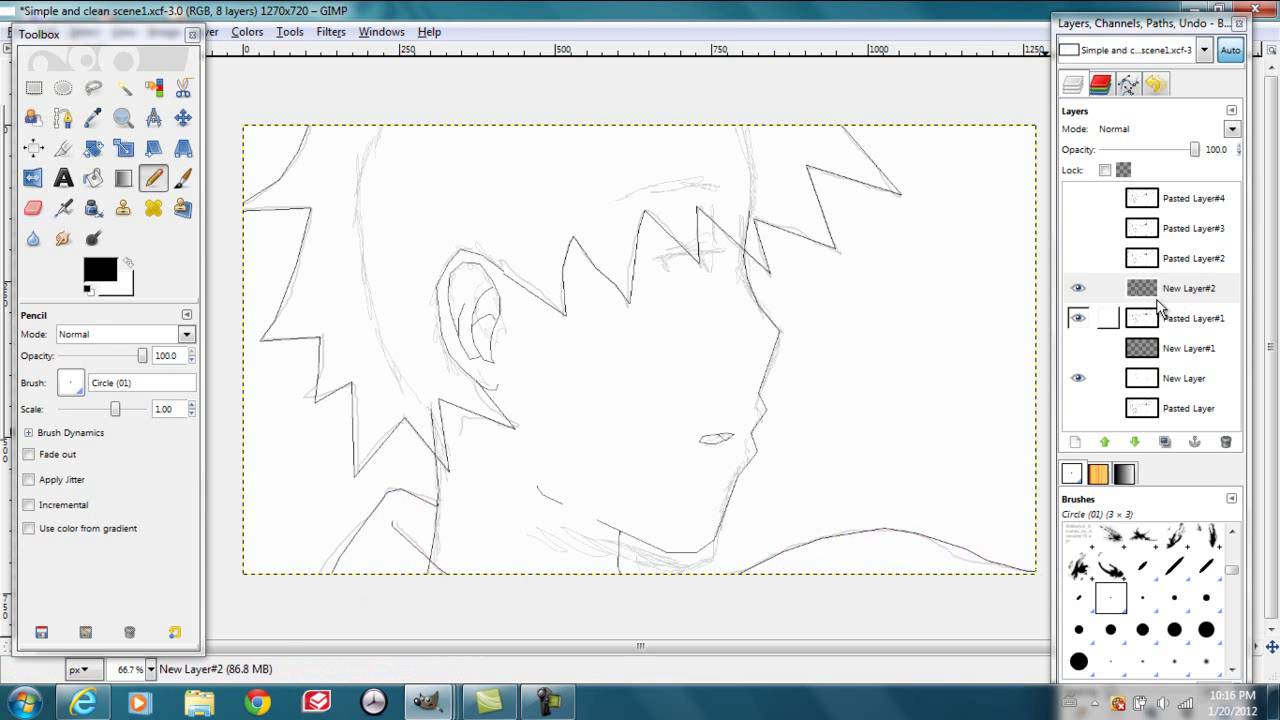
Hide the traced lines, show Pasted Layer#2 and fade it to 14.4 opacity
click(1078, 318)
click(1078, 258)
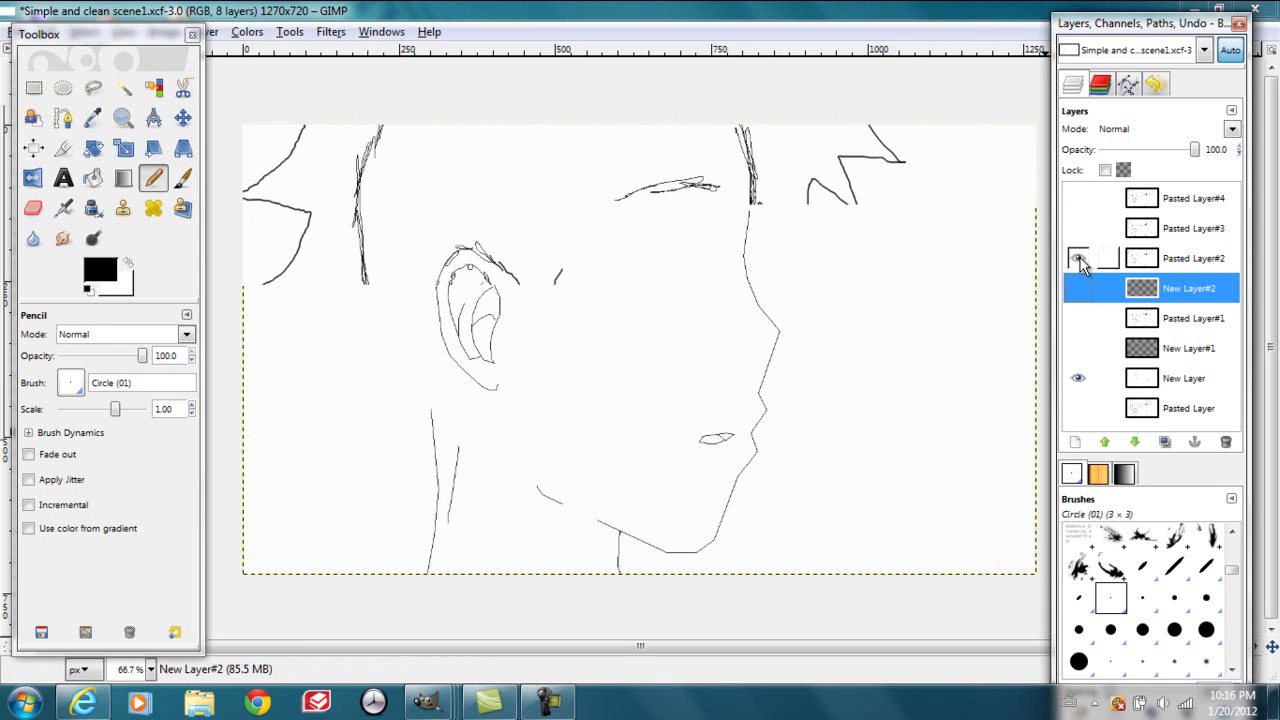
click(1190, 258)
drag(1194, 149, 1127, 150)
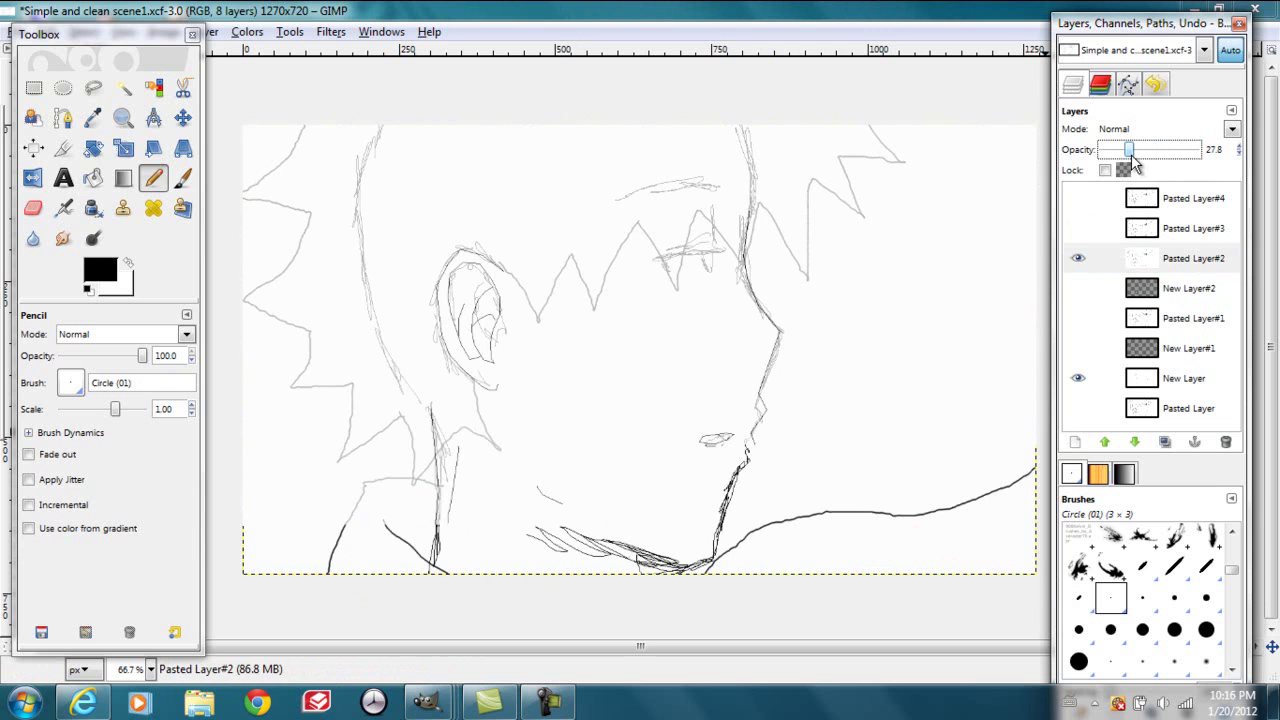
Add a transparent New Layer#3 above the sketch and make it the active layer
click(1075, 441)
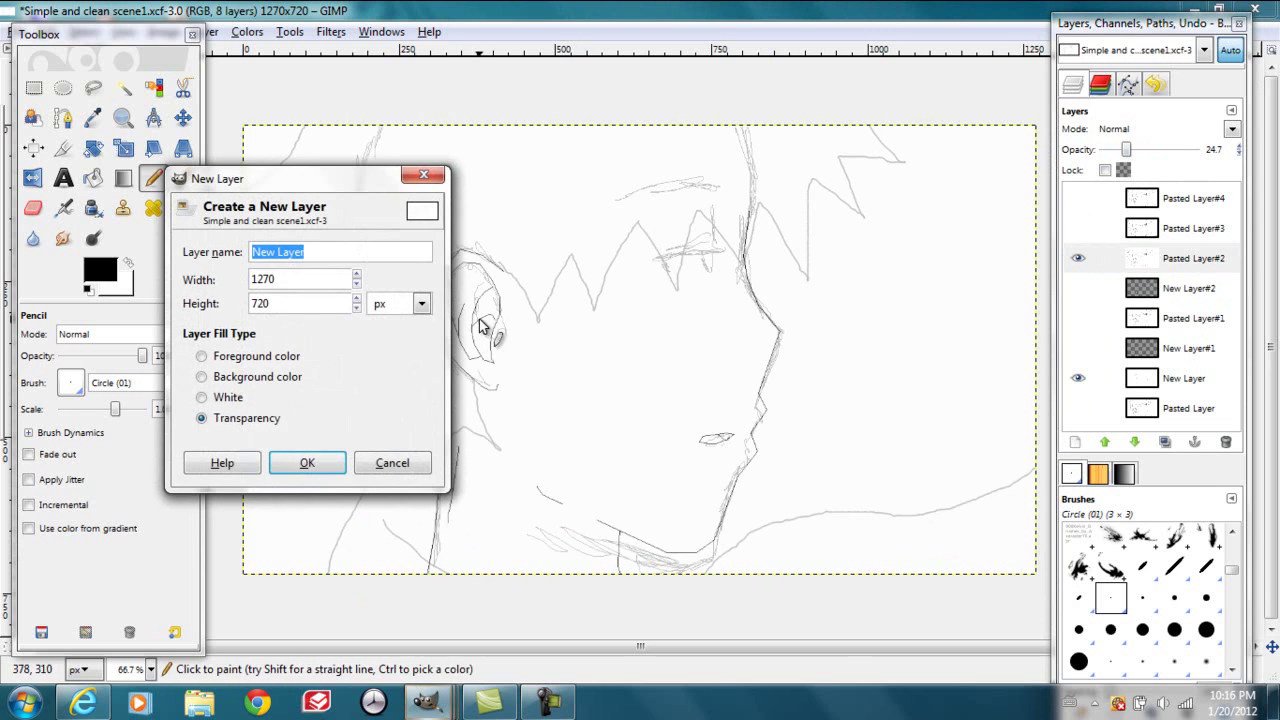
click(312, 462)
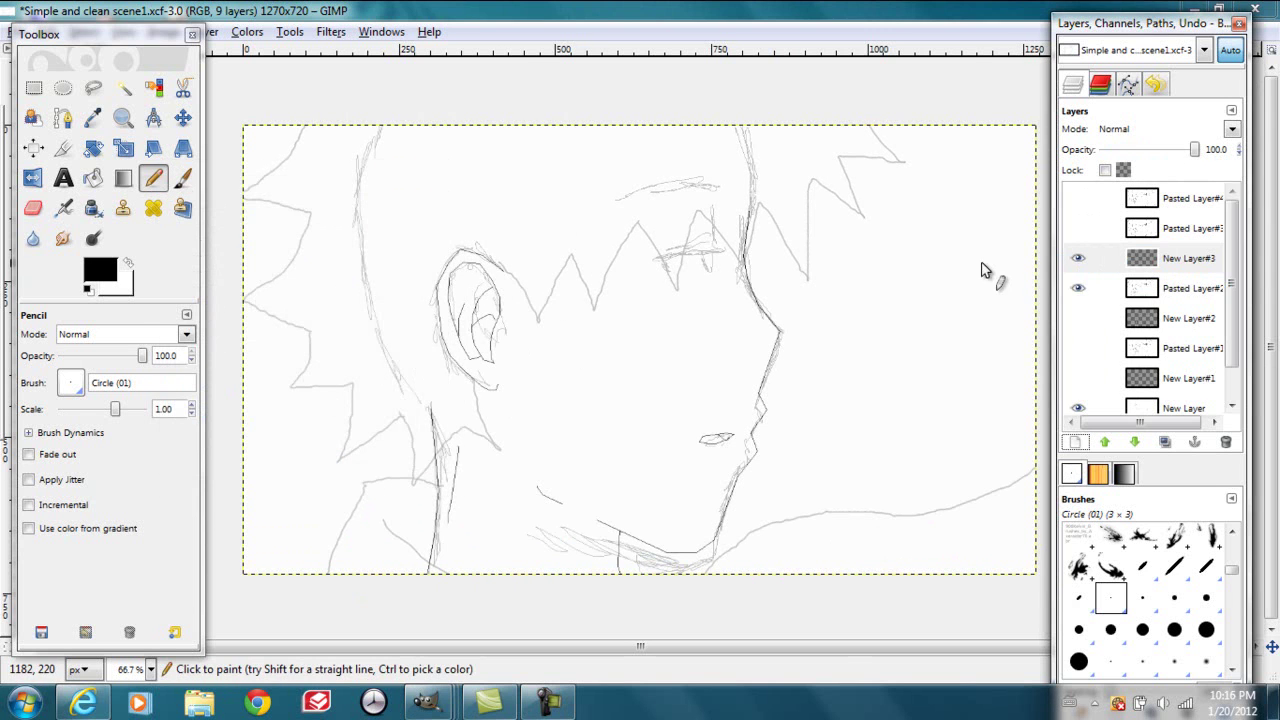
click(1188, 288)
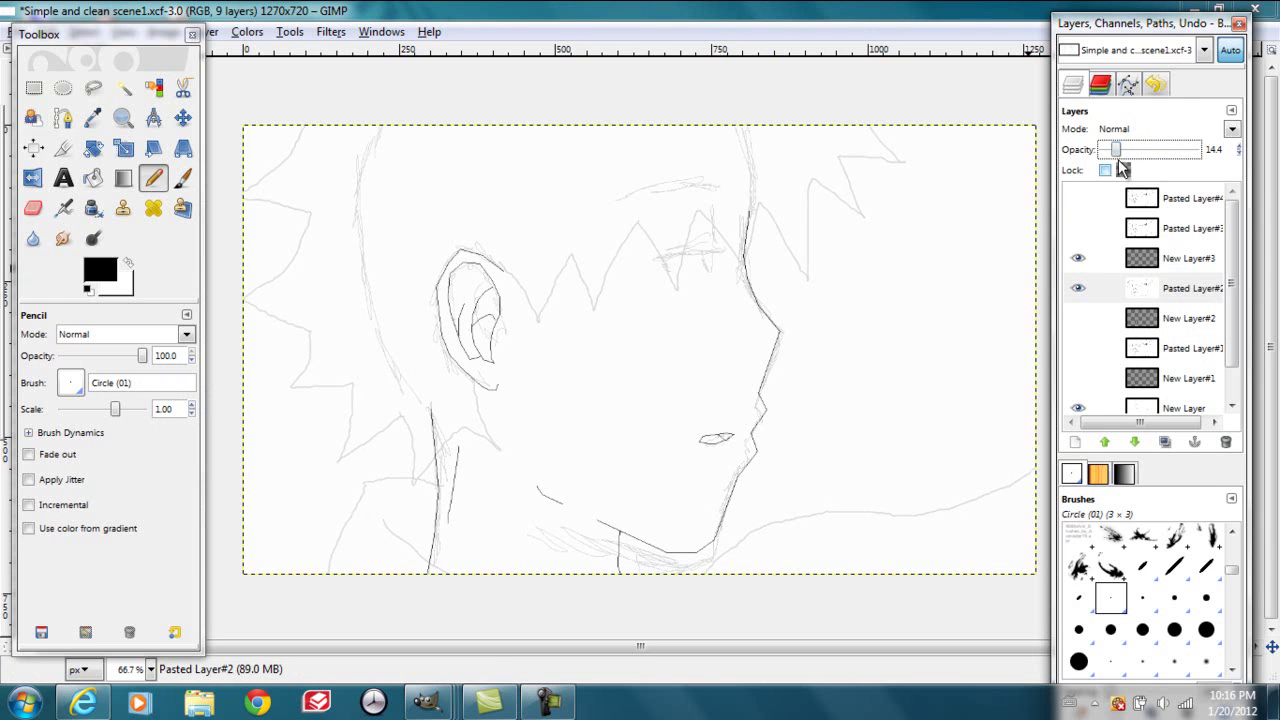
click(1170, 258)
Trace the hairline from the ear top through the first hair spikes
click(508, 274)
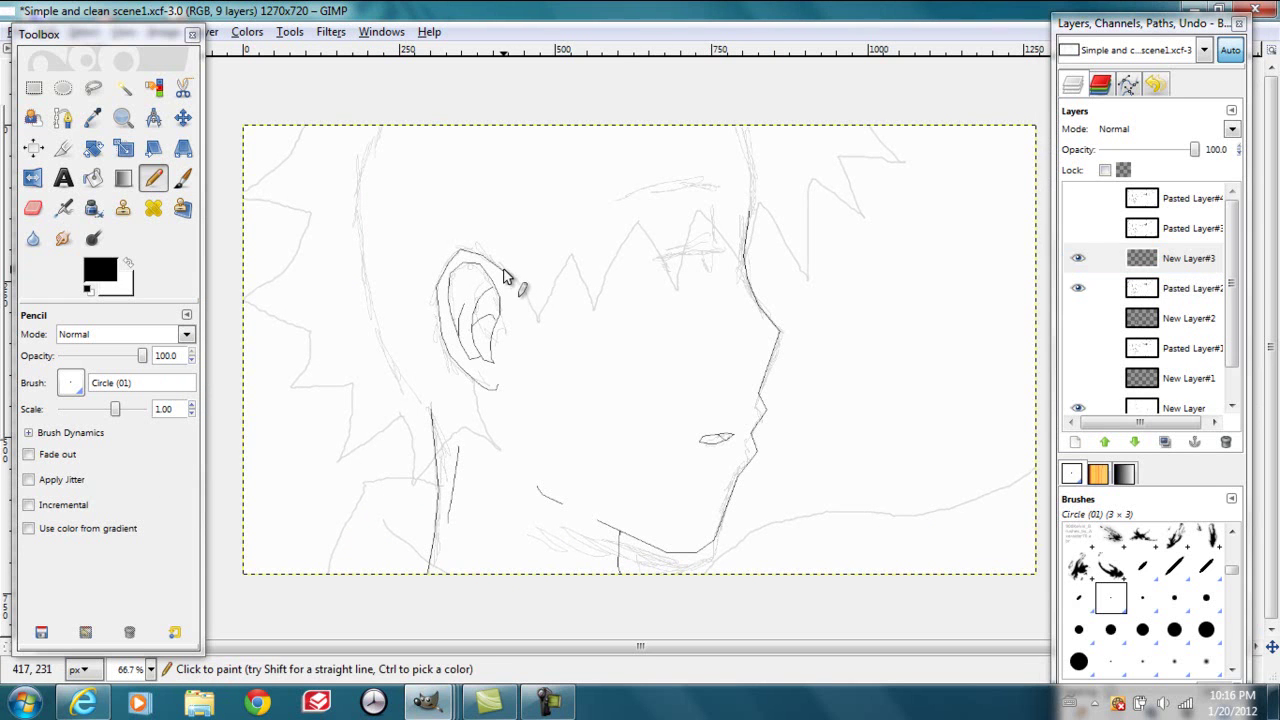
shift+click(537, 327)
shift+click(574, 259)
shift+click(594, 310)
shift+click(636, 220)
shift+click(663, 258)
Continue the hair zigzag across the forehead to the top-right spikes
shift+click(677, 289)
shift+click(696, 209)
shift+click(741, 268)
shift+click(759, 199)
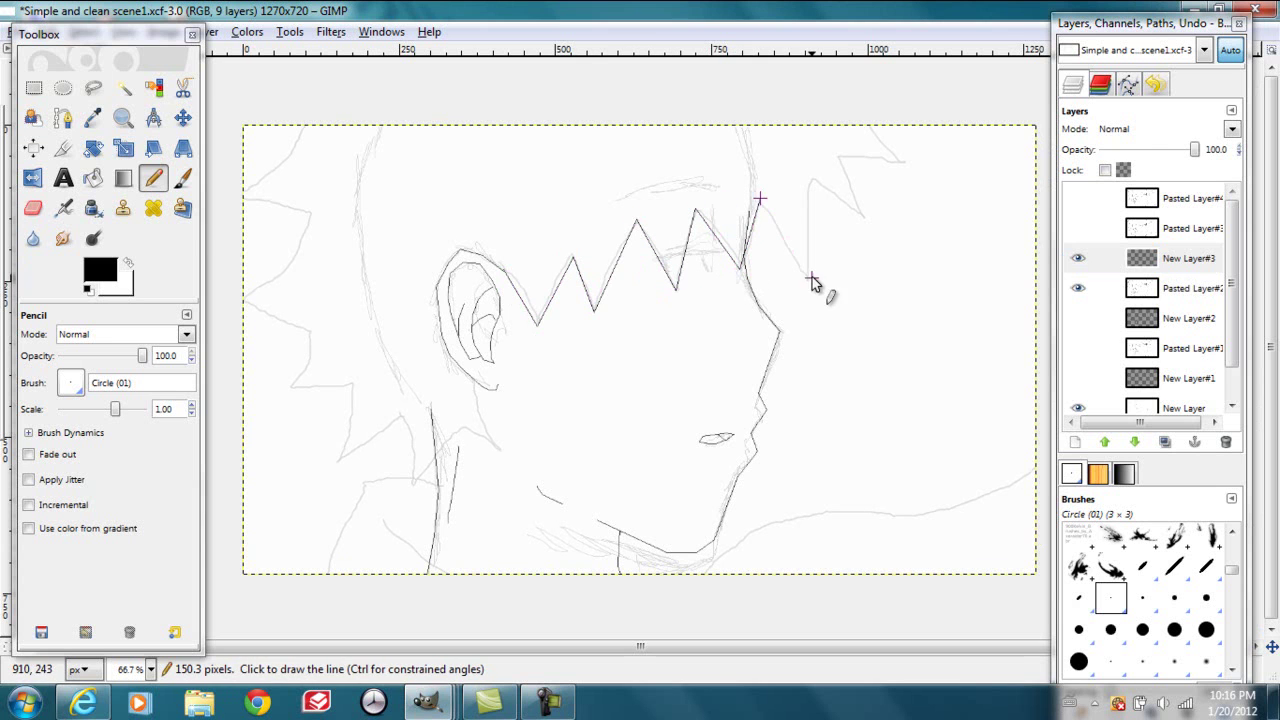
shift+click(811, 178)
shift+click(863, 217)
shift+click(840, 153)
shift+click(904, 166)
Trace the top-left hair spike and the left spikes running downward
click(305, 127)
shift+click(242, 197)
shift+click(310, 214)
shift+click(289, 270)
shift+click(243, 299)
shift+click(309, 331)
Extend the left hair outline lower and draw the hair spikes behind the ear
shift+click(309, 365)
shift+click(293, 385)
shift+click(343, 459)
shift+click(401, 414)
shift+click(412, 484)
shift+click(457, 433)
shift+click(503, 448)
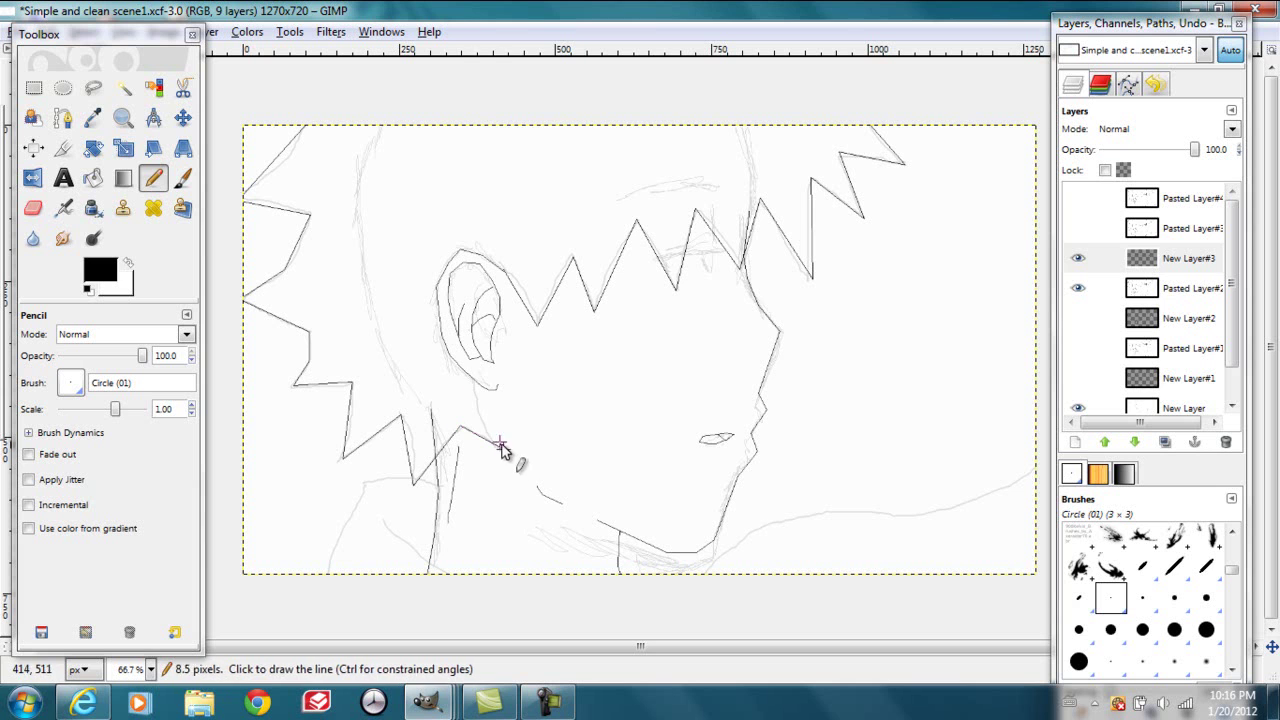
Draw two neck lines running down to the bottom edge
click(412, 484)
shift+click(362, 486)
shift+click(329, 574)
click(383, 519)
shift+click(433, 572)
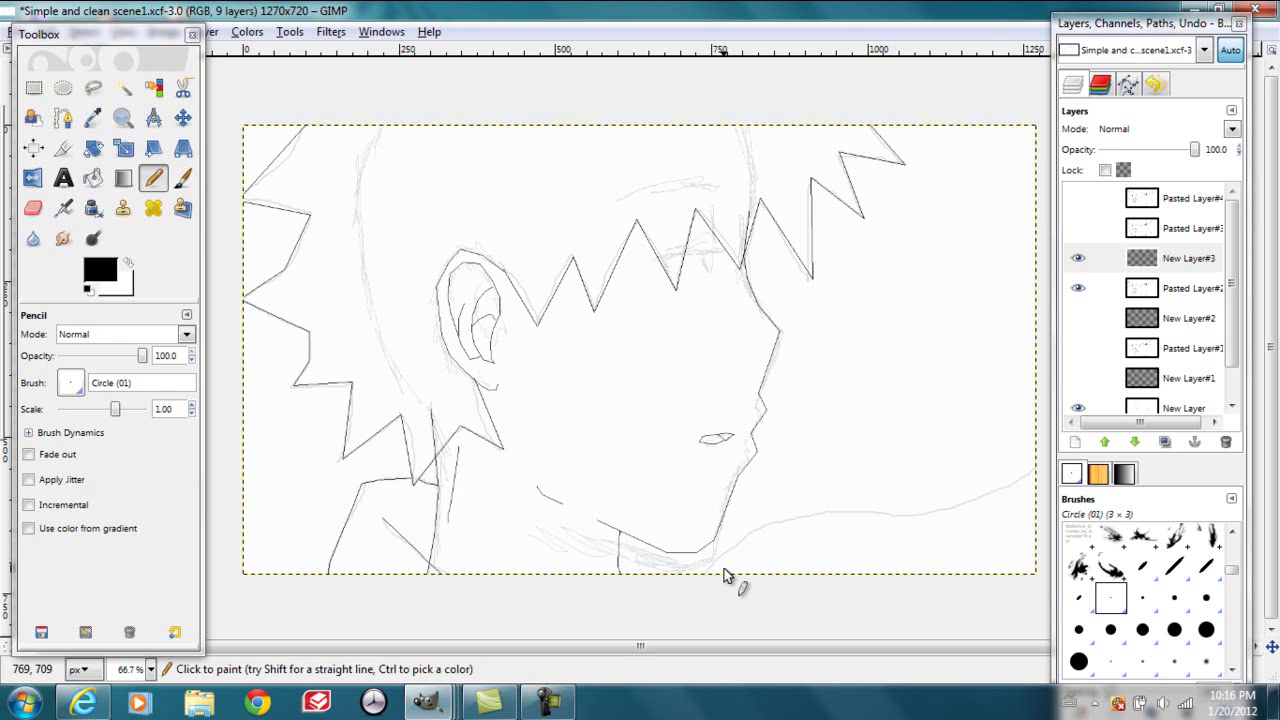
Draw the shoulder curve from the bottom to the right edge
click(699, 580)
click(757, 525)
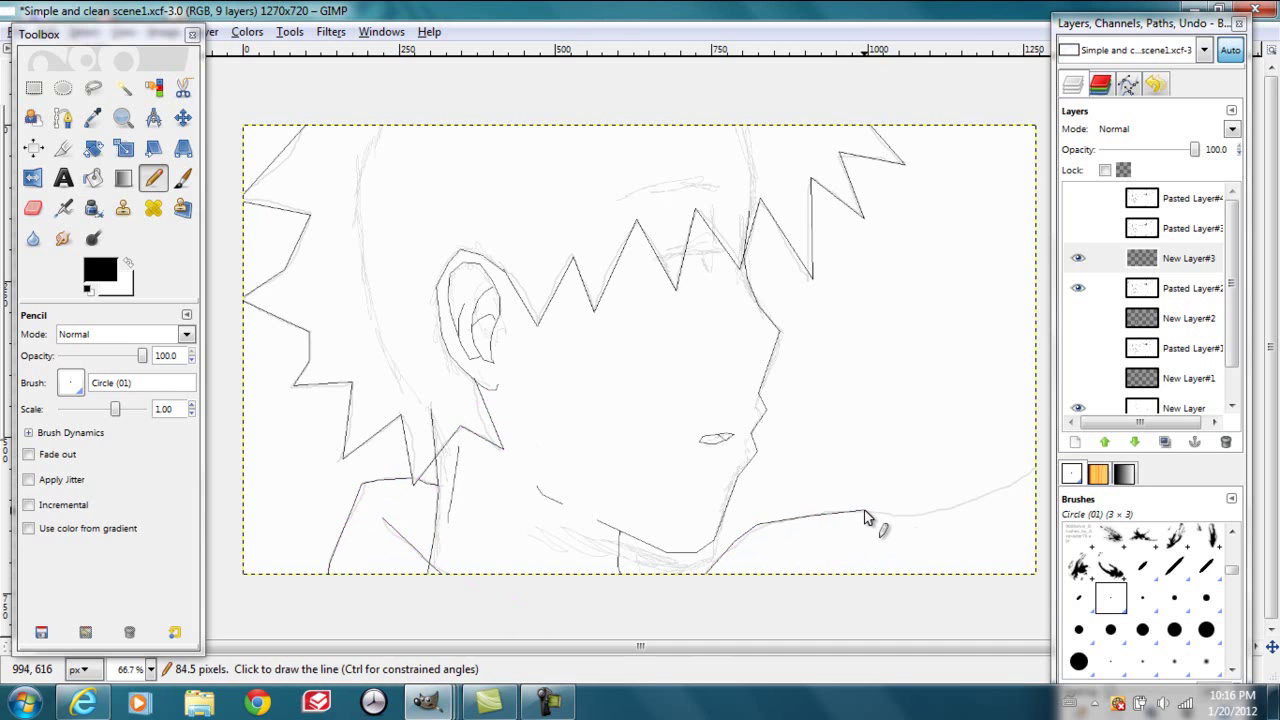
click(916, 512)
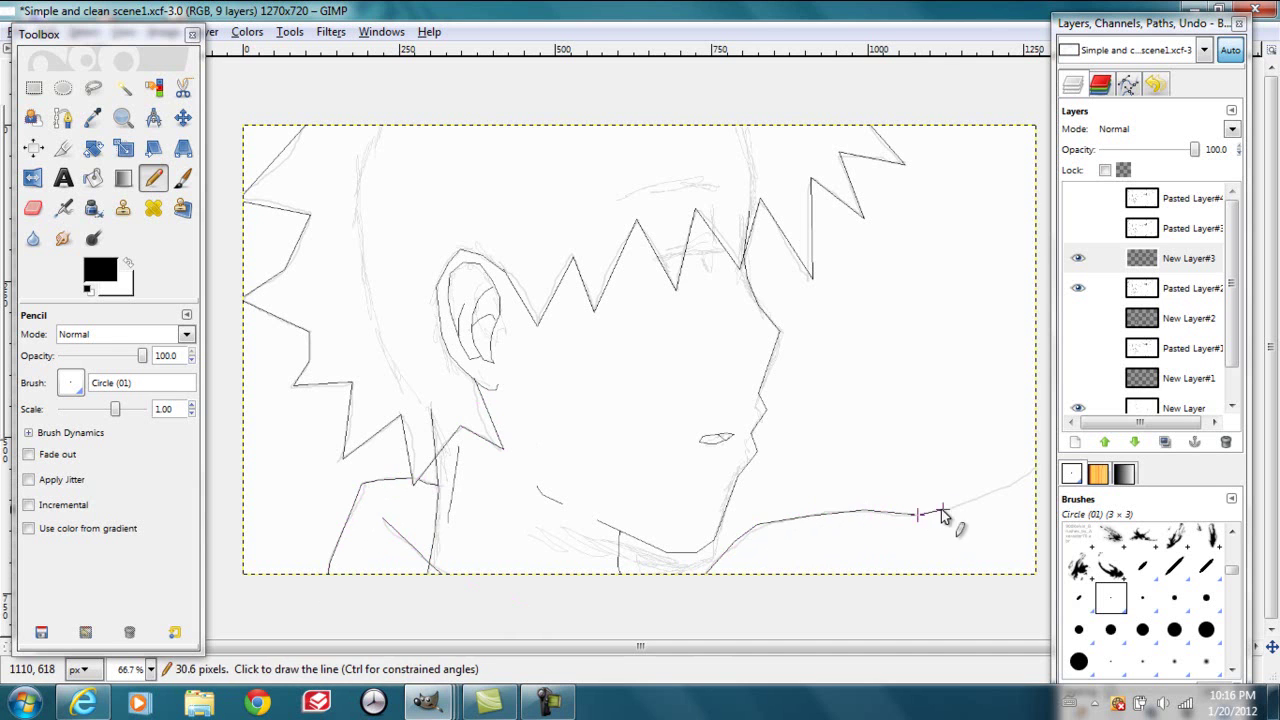
shift+click(1043, 464)
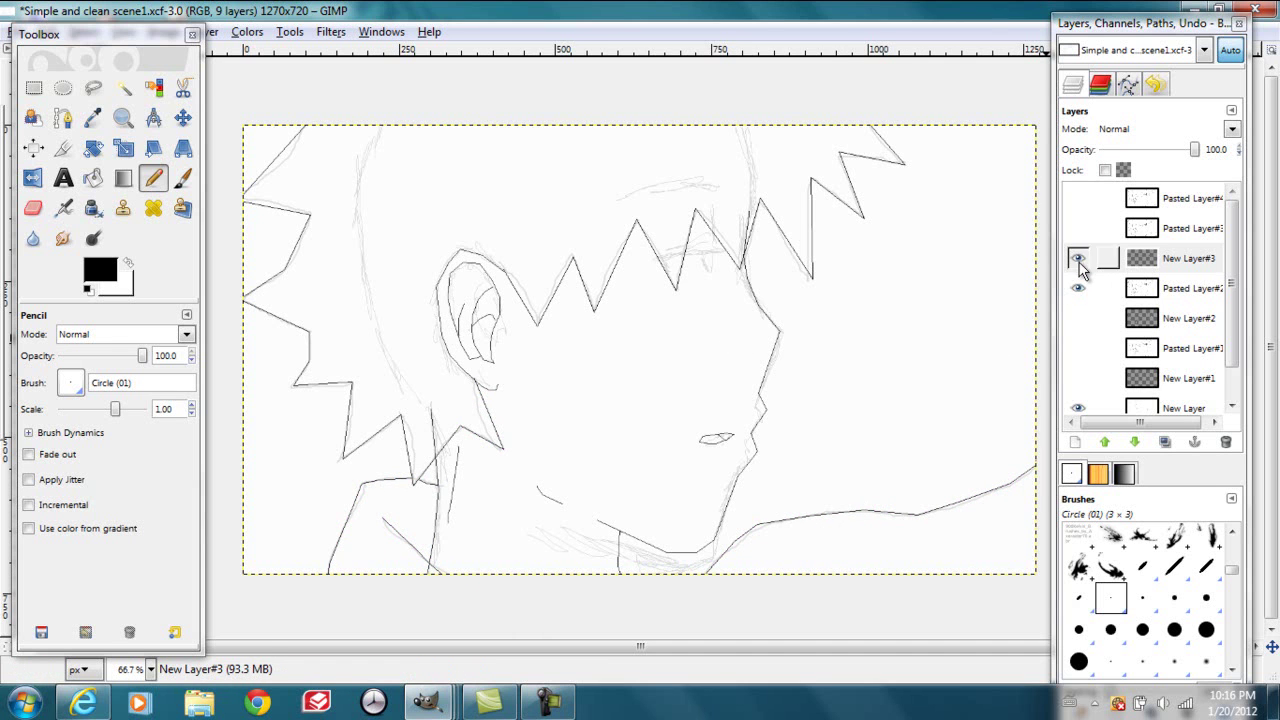
Swap to Pasted Layer#3 faded to 14.4 opacity and add transparent New Layer#4 above it
click(1077, 288)
click(1077, 228)
click(1180, 228)
drag(1194, 155, 1121, 158)
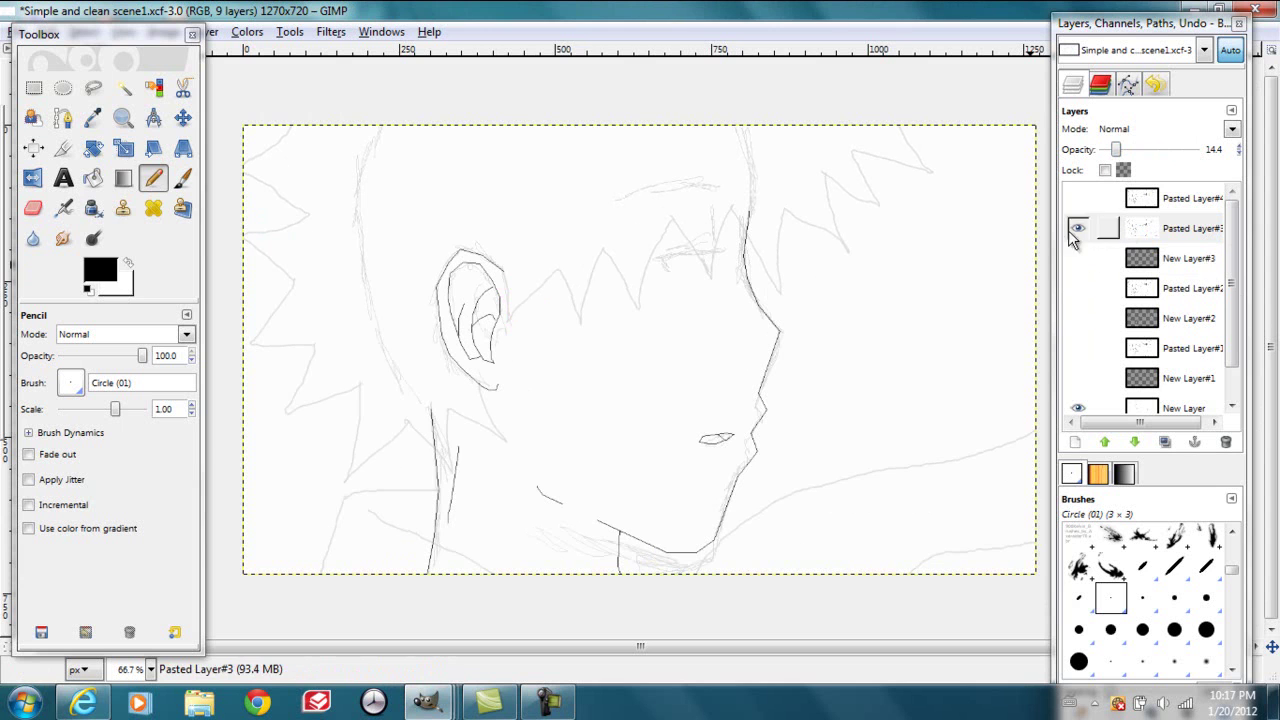
click(1078, 441)
click(250, 395)
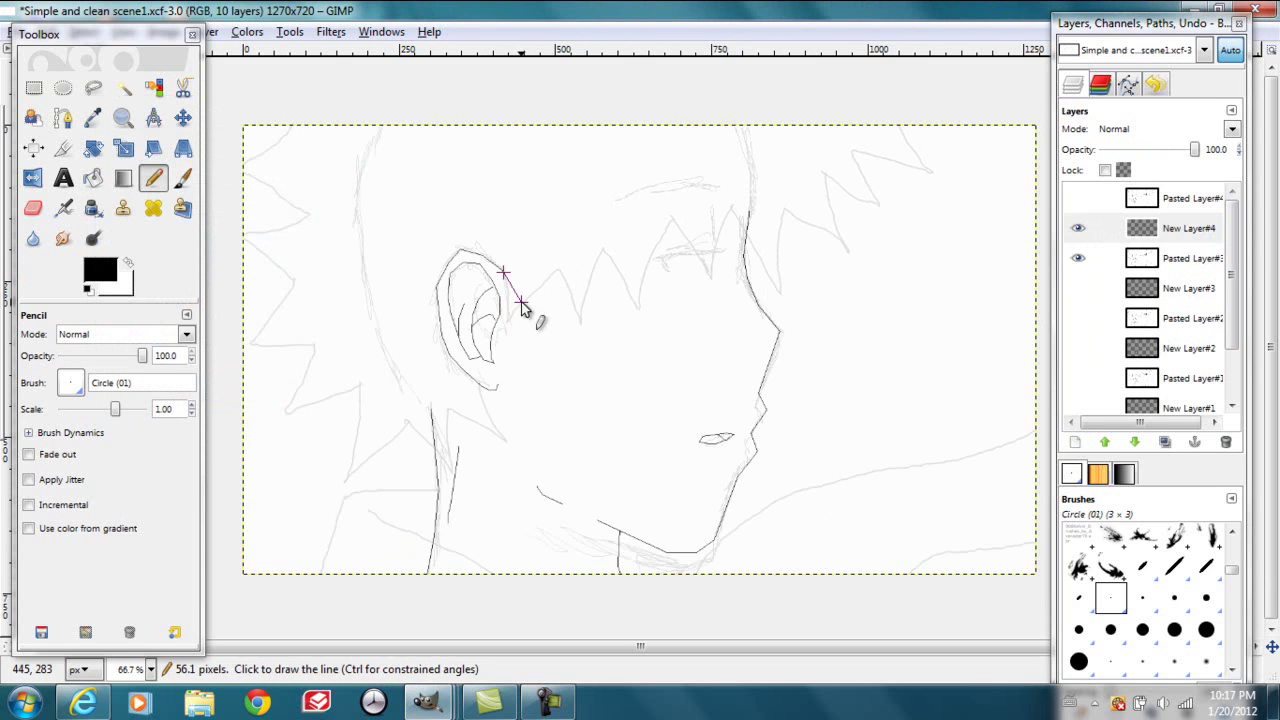
Trace the hairline from the ear across the first forehead spikes
shift+click(560, 268)
shift+click(577, 325)
shift+click(601, 247)
shift+click(636, 308)
shift+click(675, 218)
shift+click(712, 280)
Continue the zigzag hair spikes across the top toward the upper right
shift+click(735, 208)
shift+click(782, 297)
shift+click(785, 205)
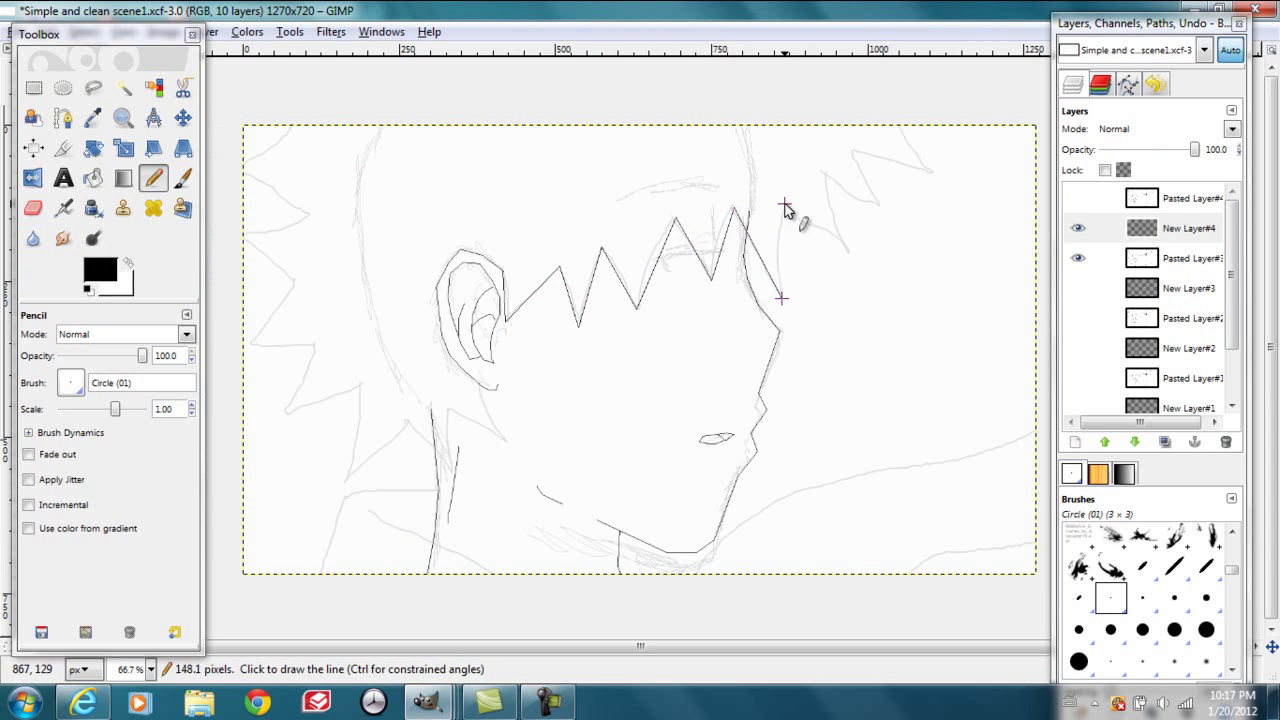
shift+click(848, 250)
shift+click(824, 172)
shift+click(876, 204)
shift+click(850, 150)
shift+click(928, 170)
shift+click(900, 125)
Trace the left-side hair spikes from the top edge downward
click(291, 128)
shift+click(242, 168)
shift+click(308, 212)
shift+click(242, 232)
shift+click(292, 282)
shift+click(318, 345)
shift+click(288, 410)
shift+click(358, 386)
Draw the lower hair spikes toward the neck, closing the hair outline
shift+click(348, 478)
shift+click(405, 420)
shift+click(455, 468)
shift+click(450, 406)
shift+click(506, 440)
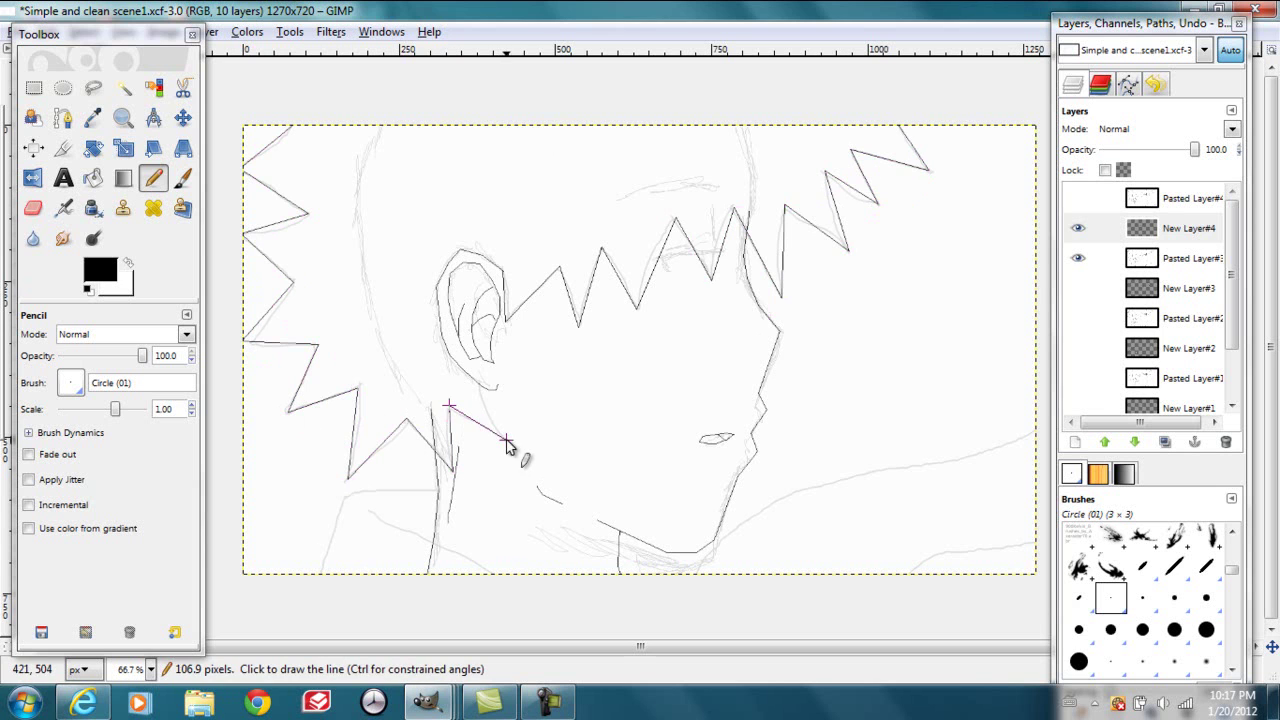
Draw the two collar lines at lower left down to the bottom edge
click(438, 491)
shift+click(347, 492)
shift+click(318, 584)
click(371, 511)
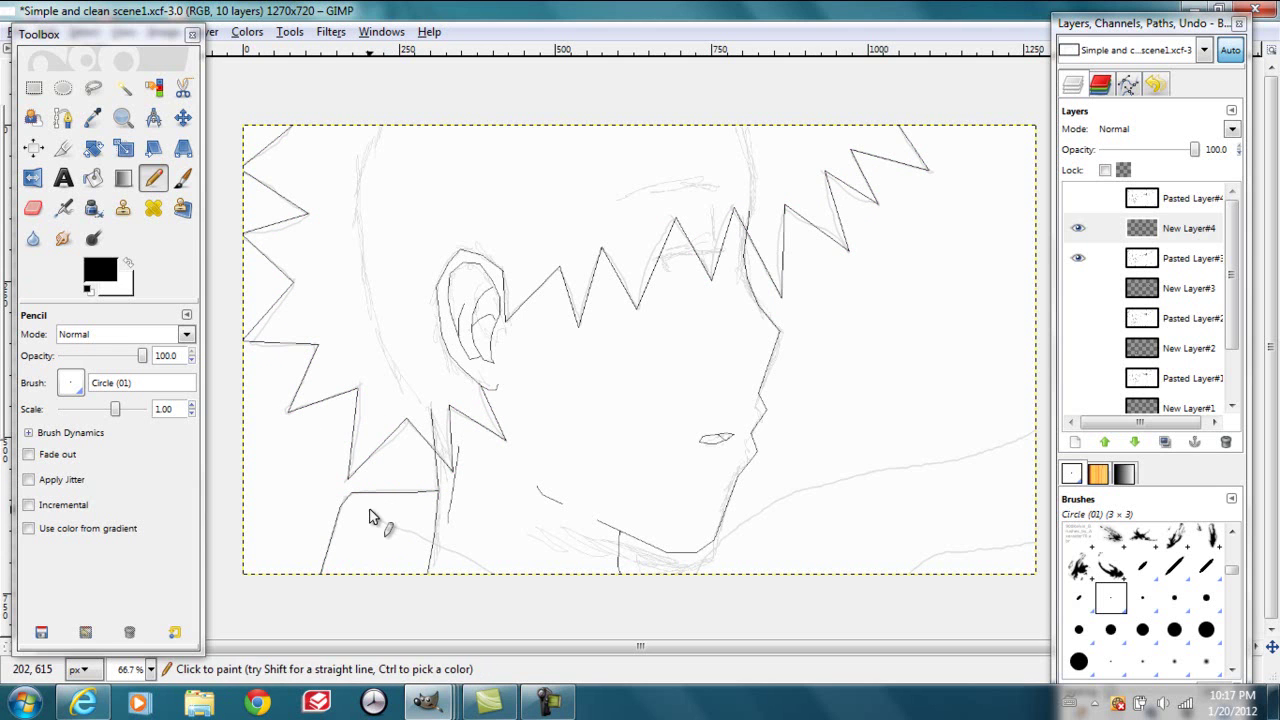
shift+click(488, 581)
Draw the chin-to-shoulder curve and a lower shoulder line, undoing one misplaced segment
drag(700, 565, 800, 490)
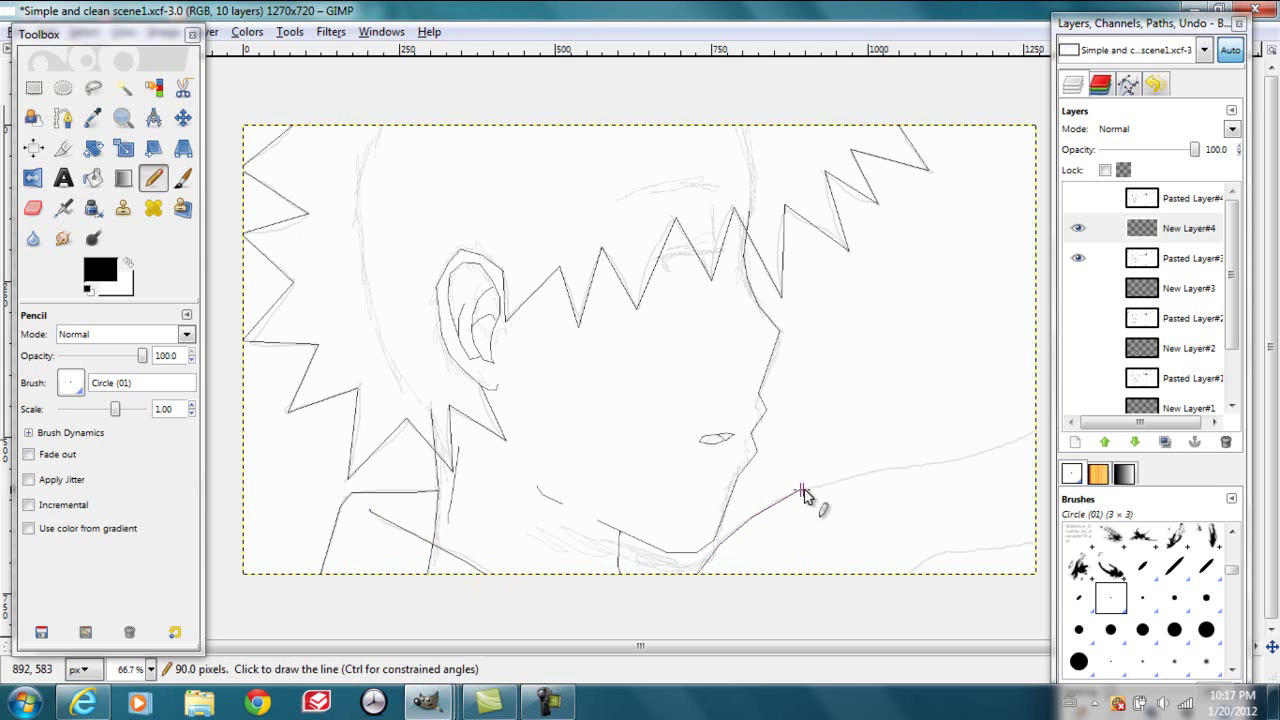
shift+click(887, 469)
shift+click(928, 460)
shift+click(1037, 430)
click(910, 575)
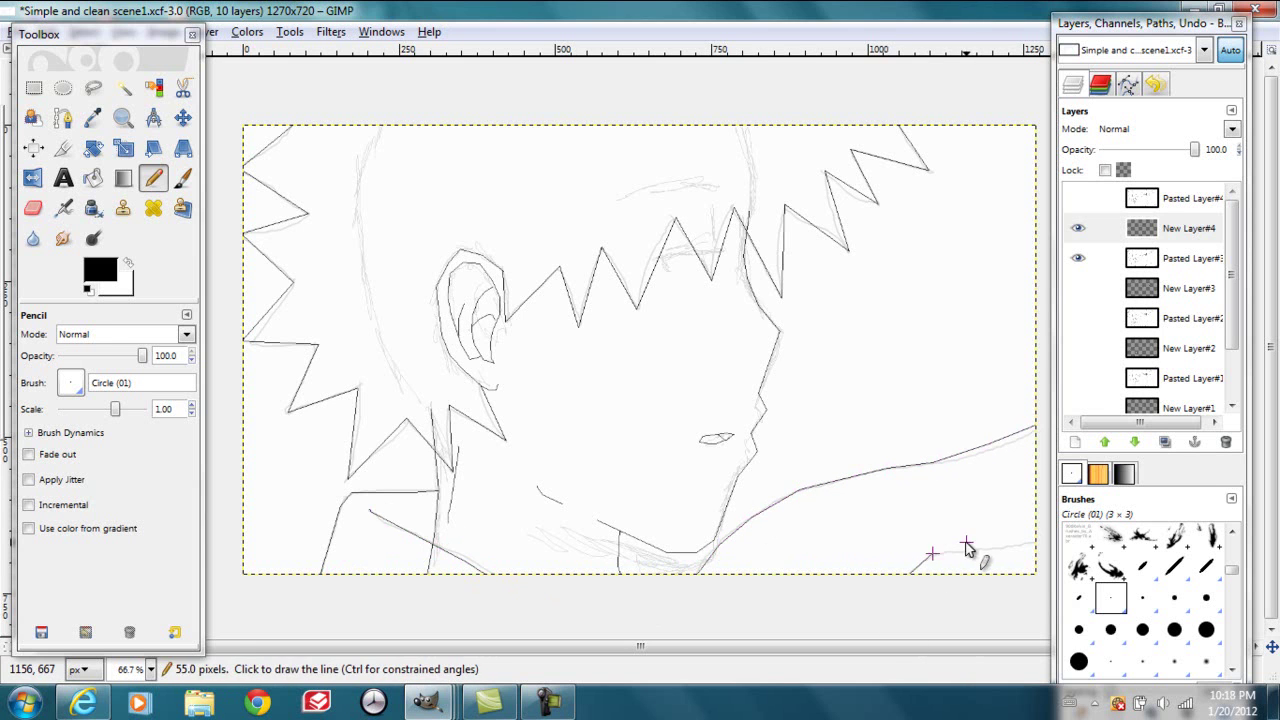
key(ctrl+z)
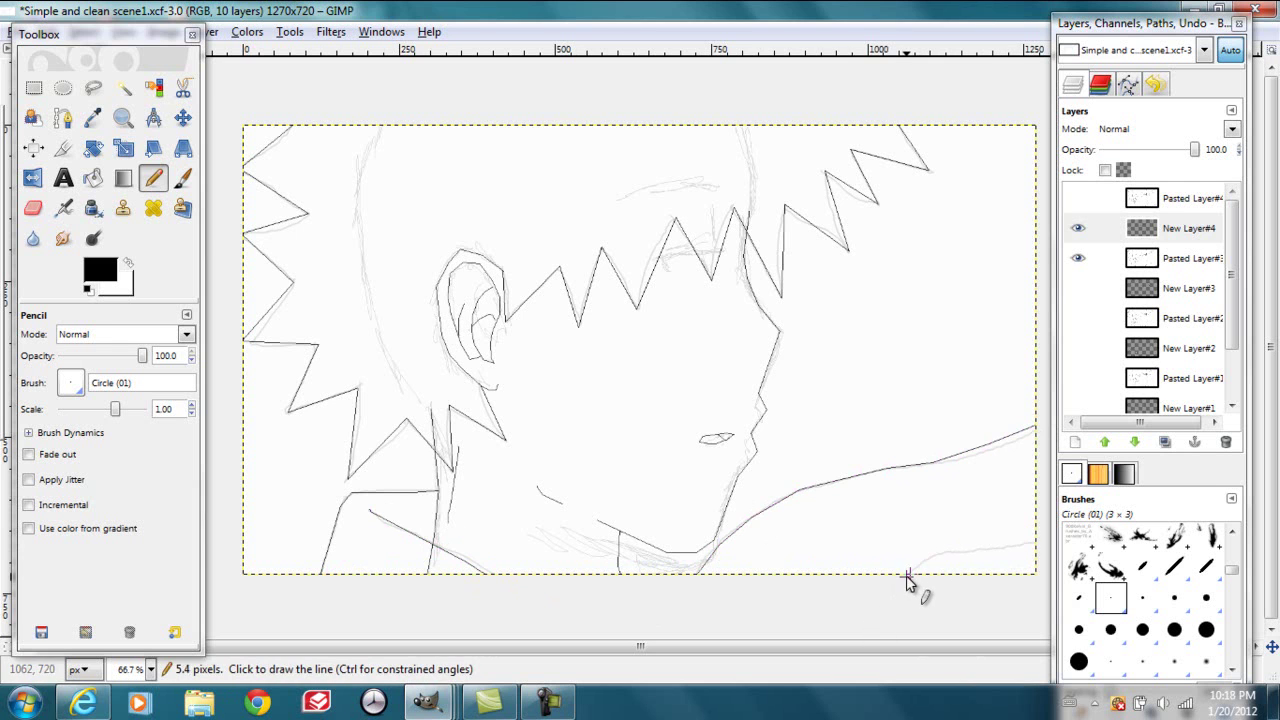
shift+click(1042, 520)
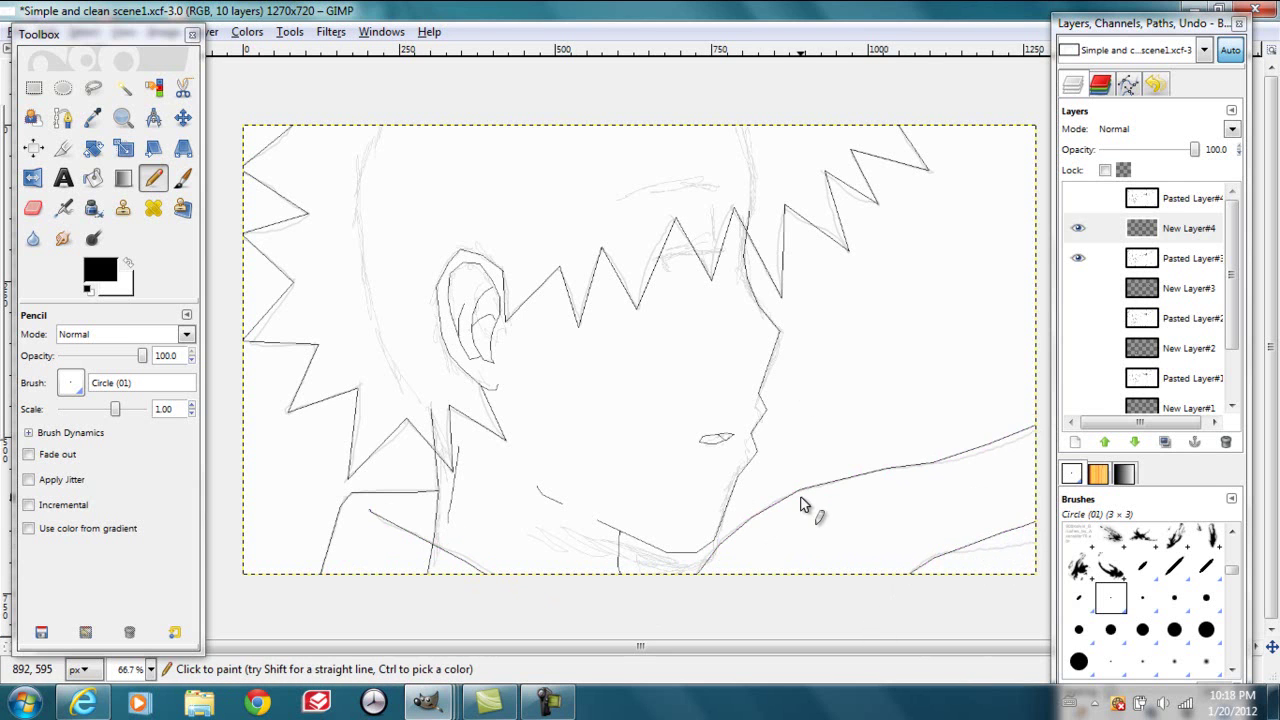
Hide the finished tracing and add a new empty New Layer#5 above Pasted Layer#4
shift+click(1080, 232)
click(1163, 201)
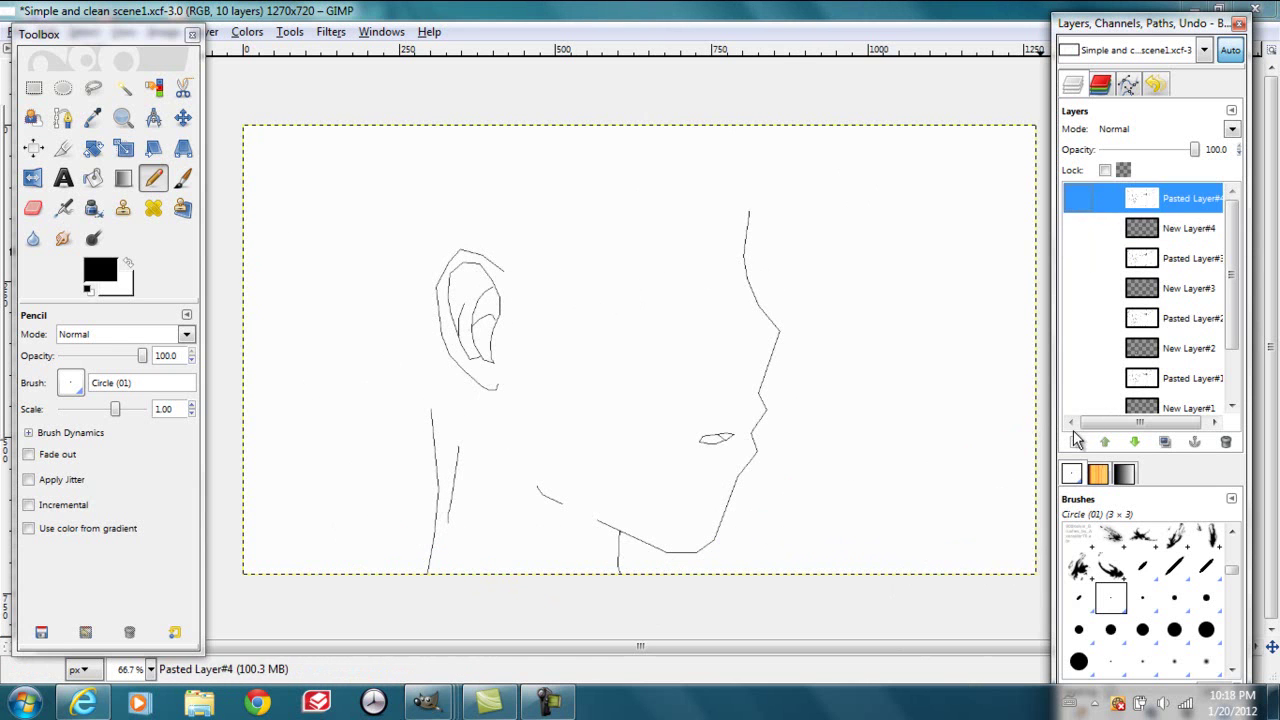
click(1075, 441)
click(280, 415)
Show Pasted Layer#4 faded to about 25.8 opacity and reselect New Layer#5
click(1078, 228)
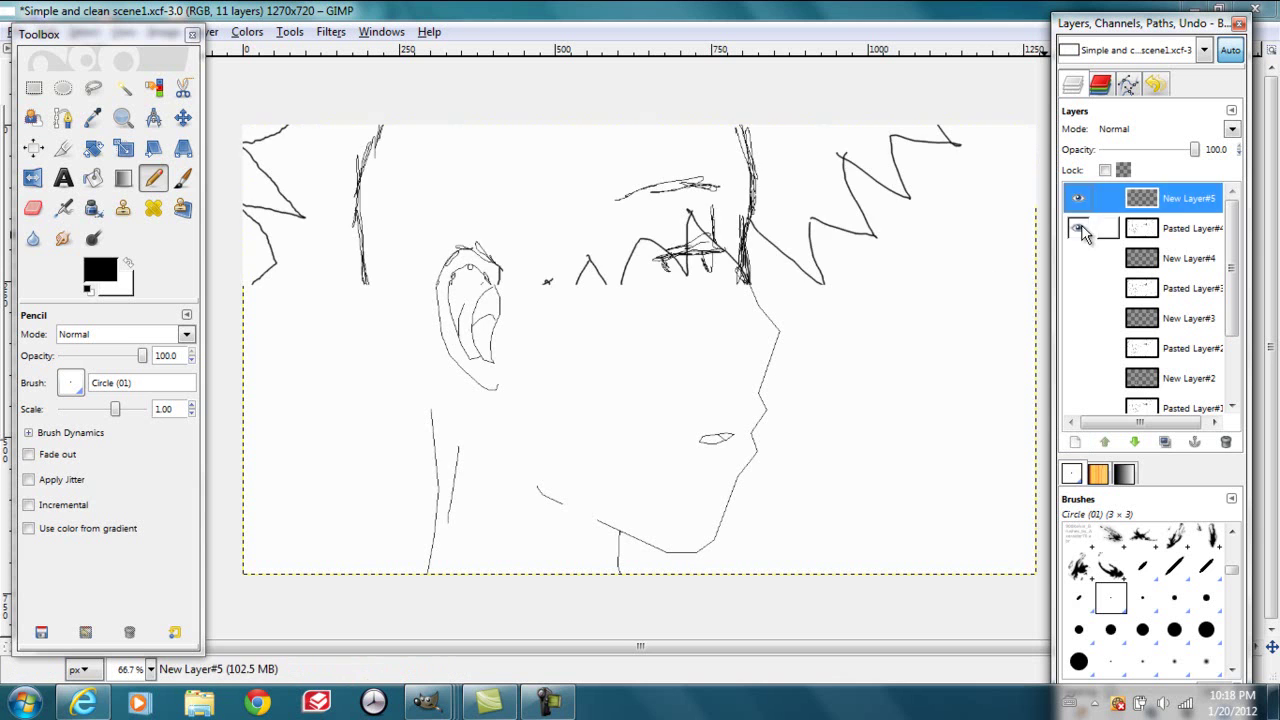
click(1176, 228)
drag(1194, 149, 1109, 152)
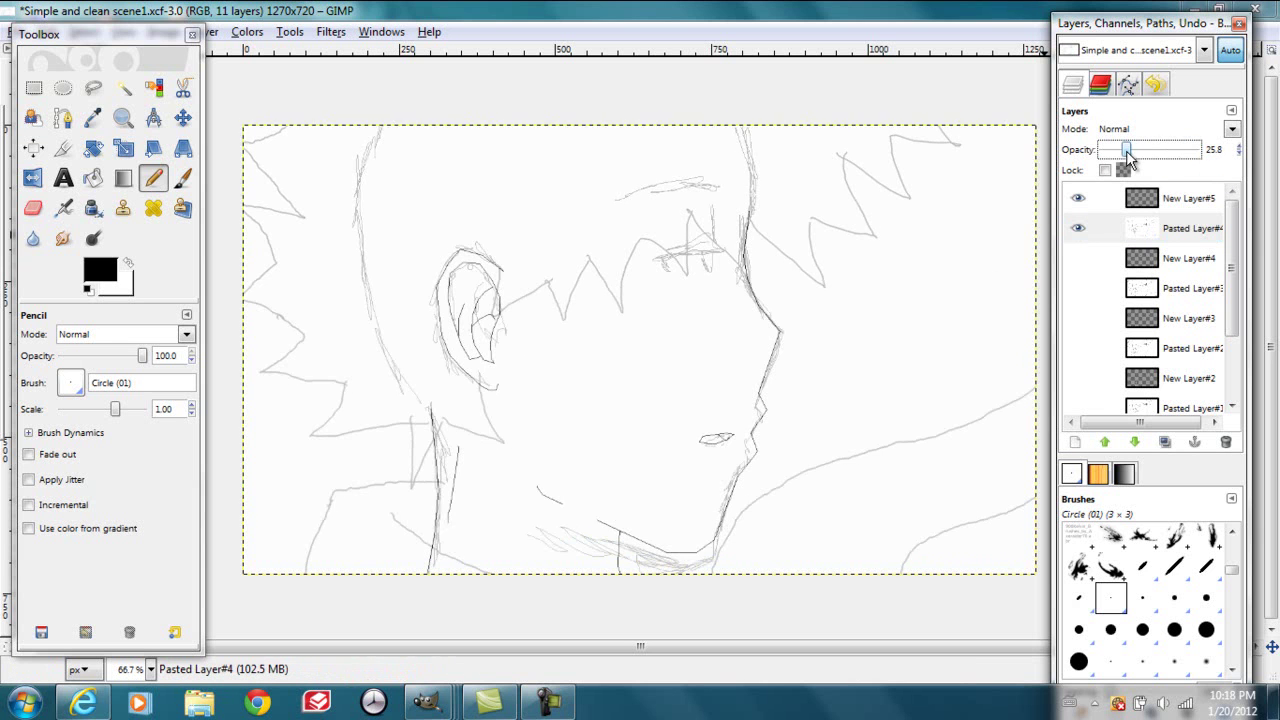
click(1183, 199)
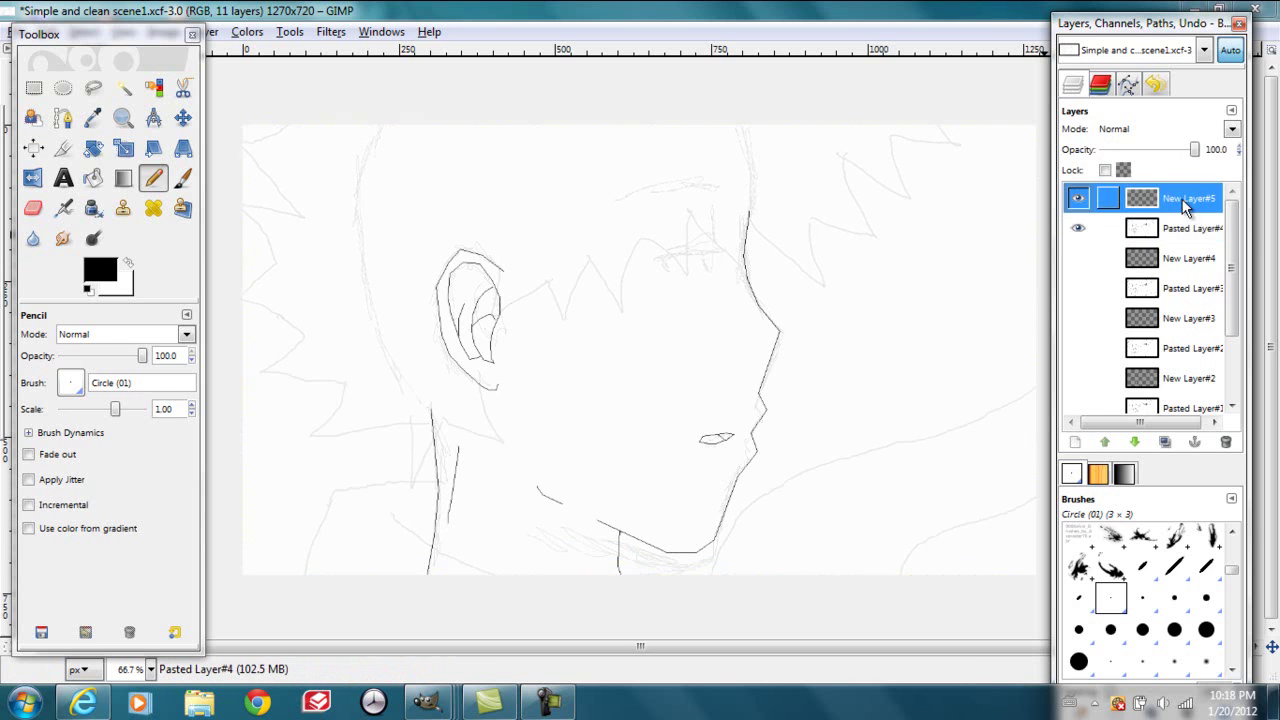
Trace the zigzag hair spikes from the ear across the top to the upper right
drag(503, 272, 492, 320)
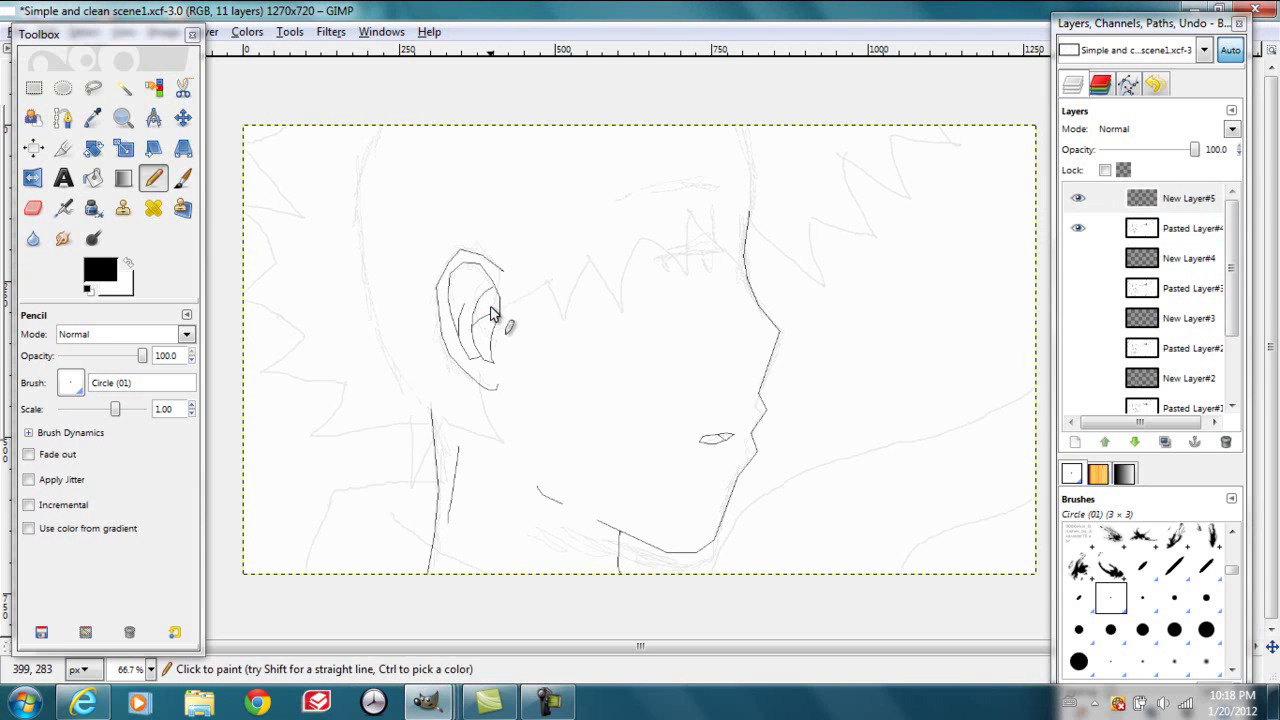
shift+click(548, 278)
shift+click(563, 320)
shift+click(590, 255)
shift+click(620, 310)
shift+click(642, 237)
shift+click(687, 270)
shift+click(687, 208)
shift+click(743, 275)
shift+click(749, 212)
shift+click(822, 287)
shift+click(810, 210)
shift+click(869, 228)
shift+click(840, 155)
shift+click(906, 196)
shift+click(893, 132)
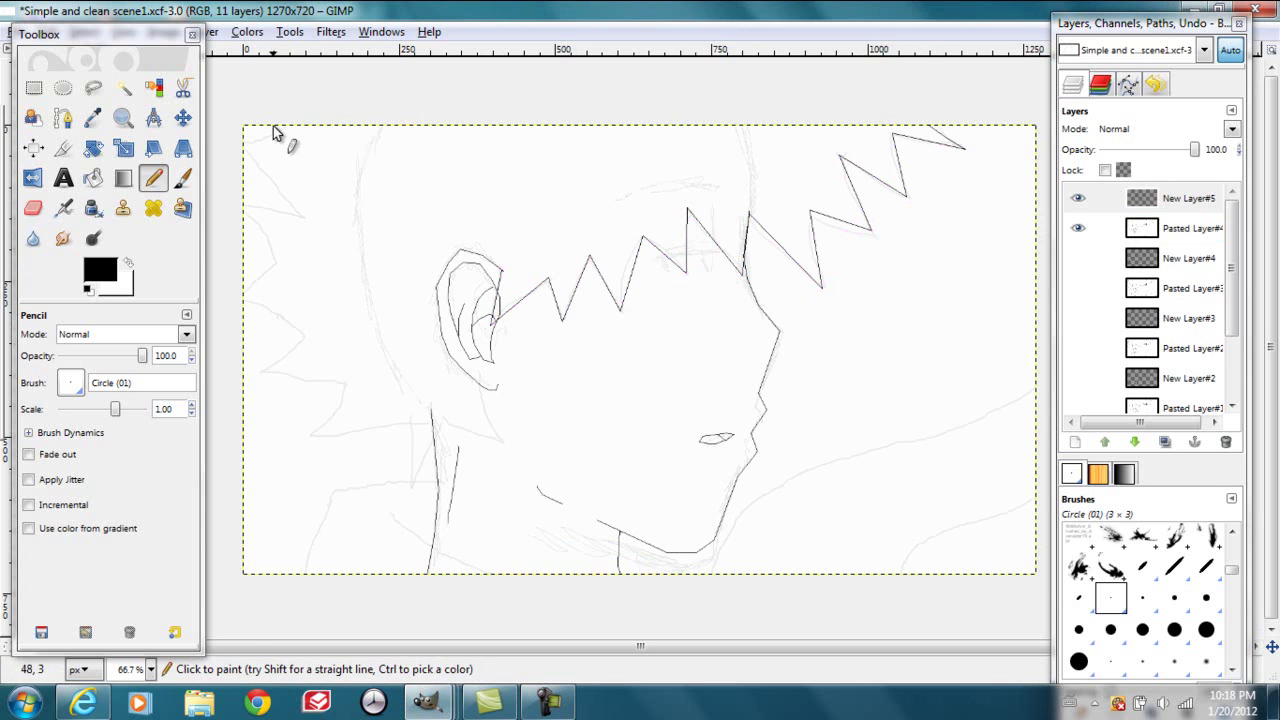
Trace the left hair spikes downward, closing the hair outline at the earlobe
shift+click(305, 218)
shift+click(235, 198)
shift+click(278, 265)
shift+click(243, 298)
shift+click(300, 330)
shift+click(260, 376)
shift+click(346, 383)
shift+click(320, 440)
shift+click(414, 424)
shift+click(411, 478)
shift+click(433, 417)
shift+click(505, 446)
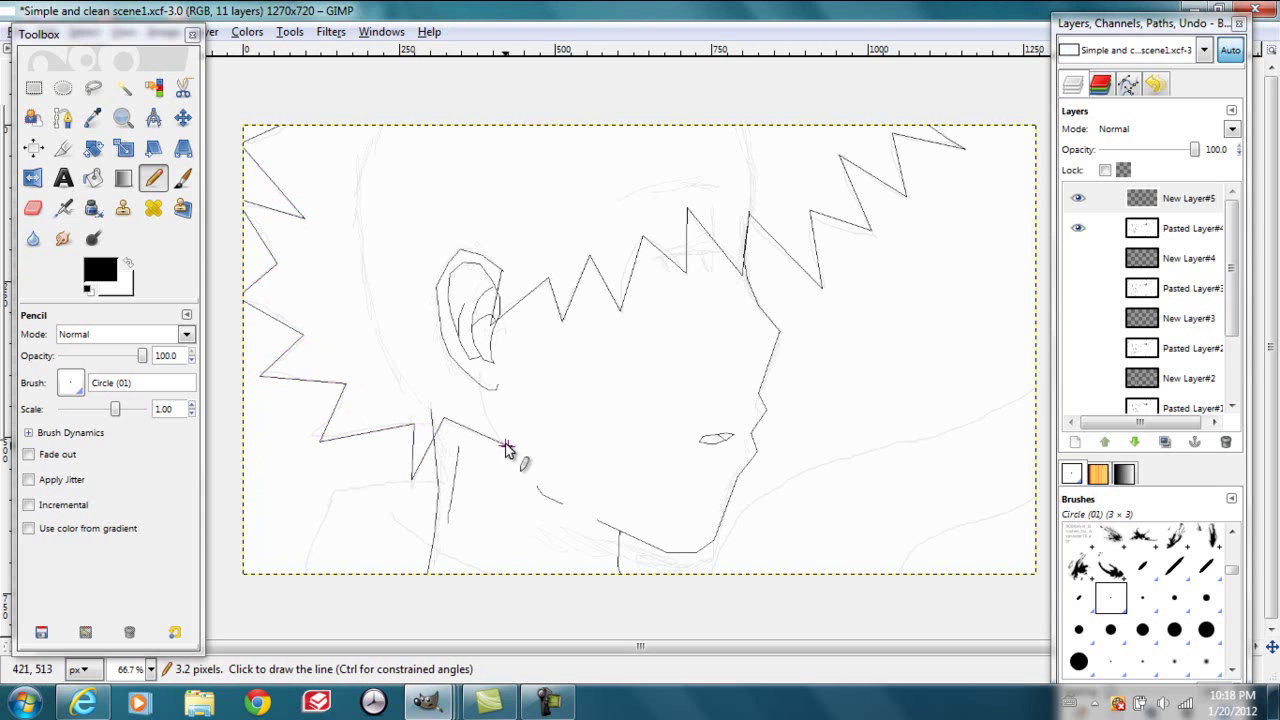
shift+click(486, 384)
Draw the collar lines below the hair, running down to the bottom edge
click(391, 517)
shift+click(495, 580)
click(438, 490)
shift+click(342, 489)
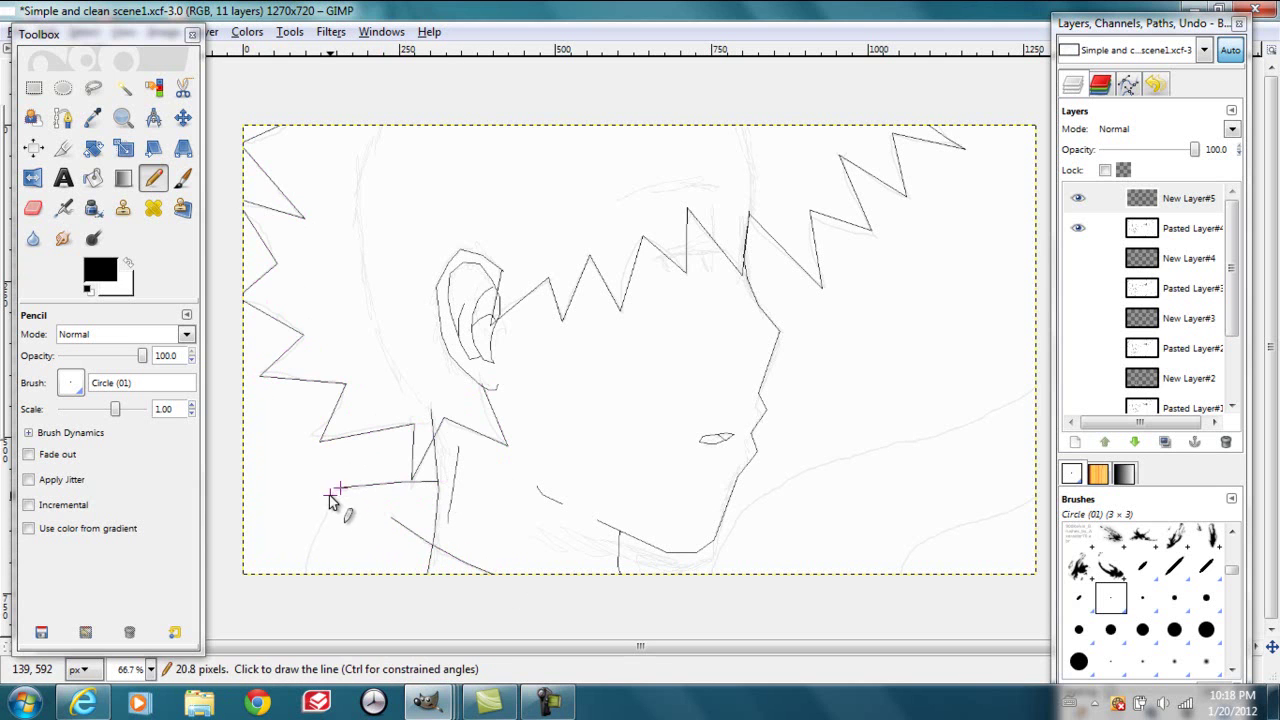
shift+click(310, 570)
Draw the jaw-to-shoulder curve and lower shoulder stroke out to the right edge
click(711, 571)
shift+click(728, 533)
shift+click(926, 440)
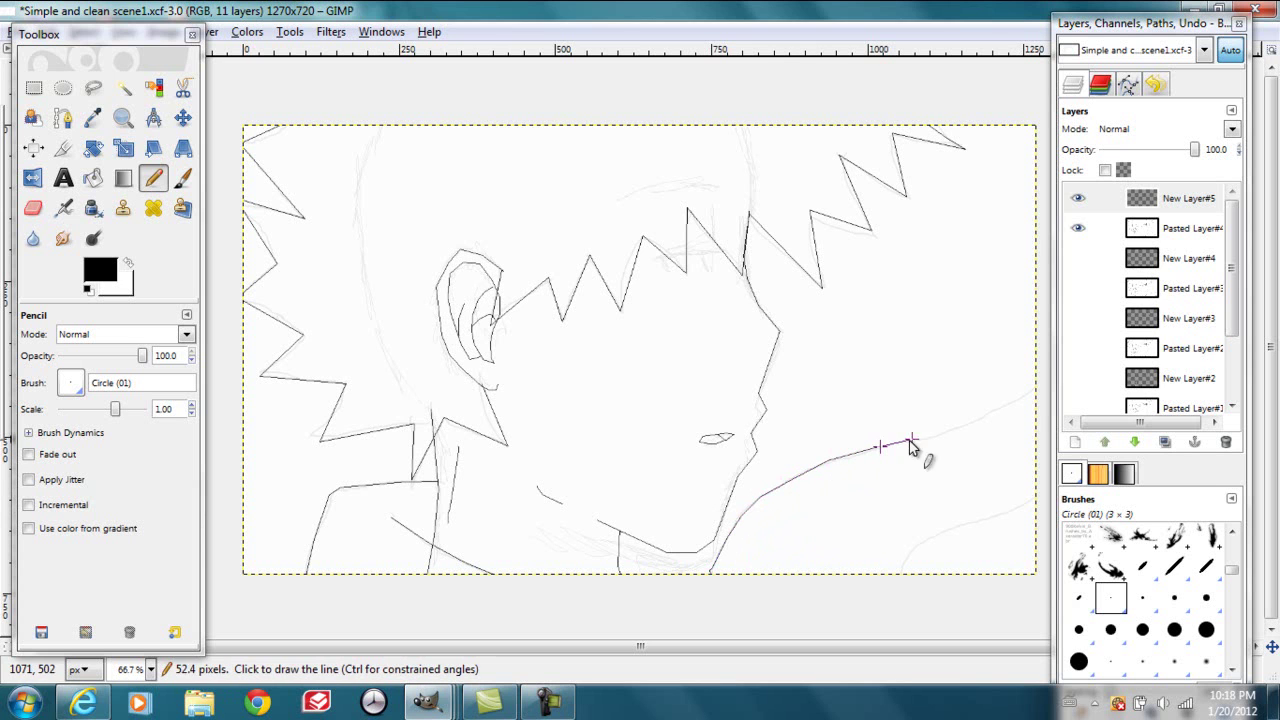
shift+click(1040, 386)
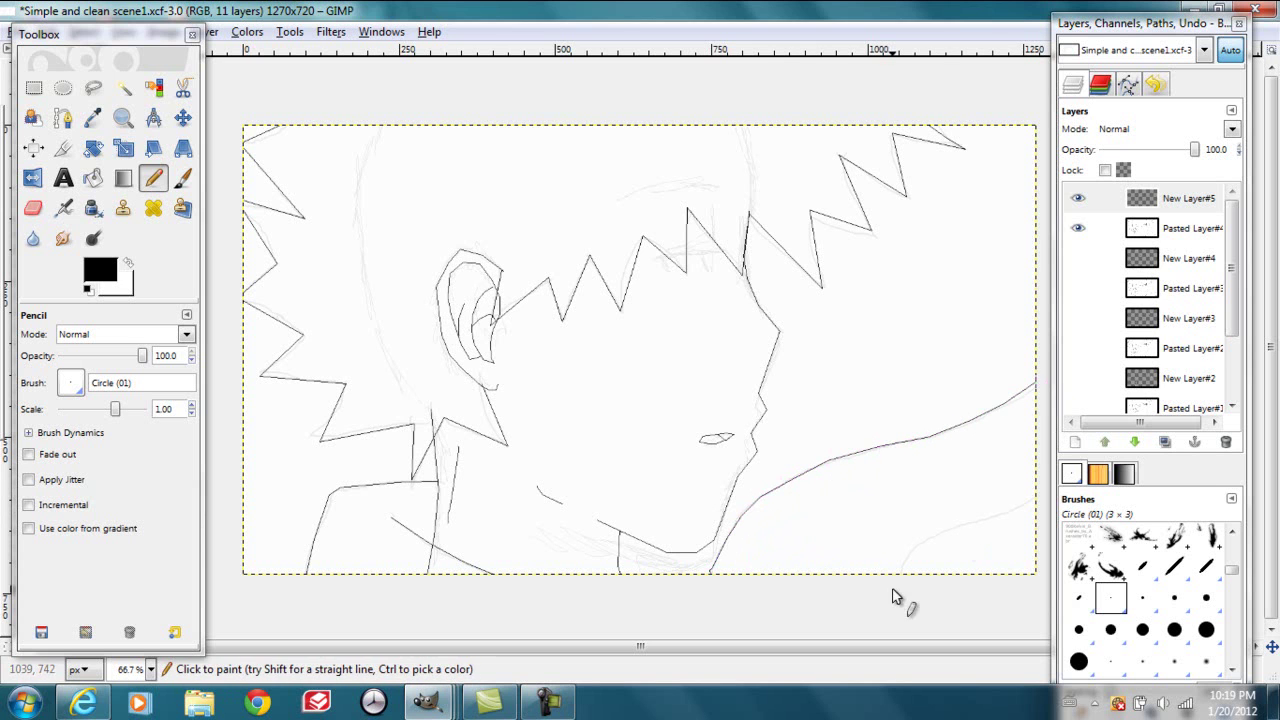
drag(903, 575, 934, 532)
shift+click(1036, 505)
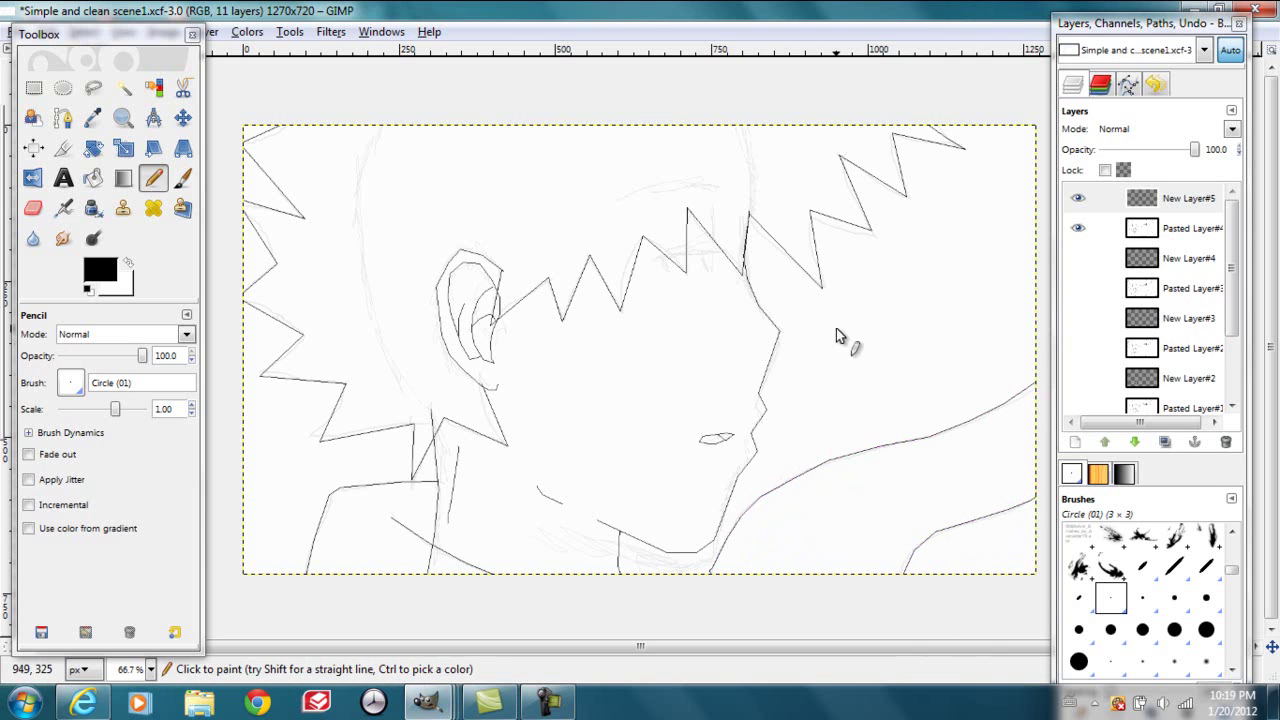
Hide the Pasted Layer#4 sketch and briefly check New Layer#1's visibility
click(1078, 230)
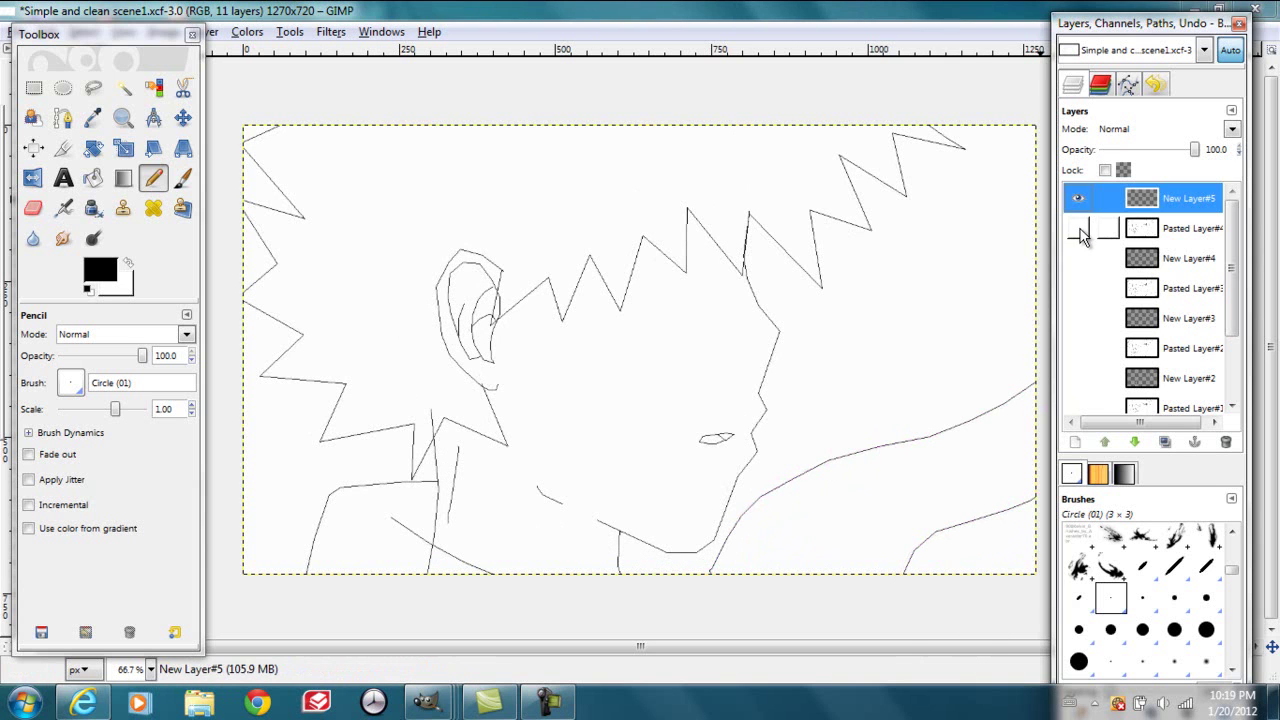
scroll(1245, 318, down, 3)
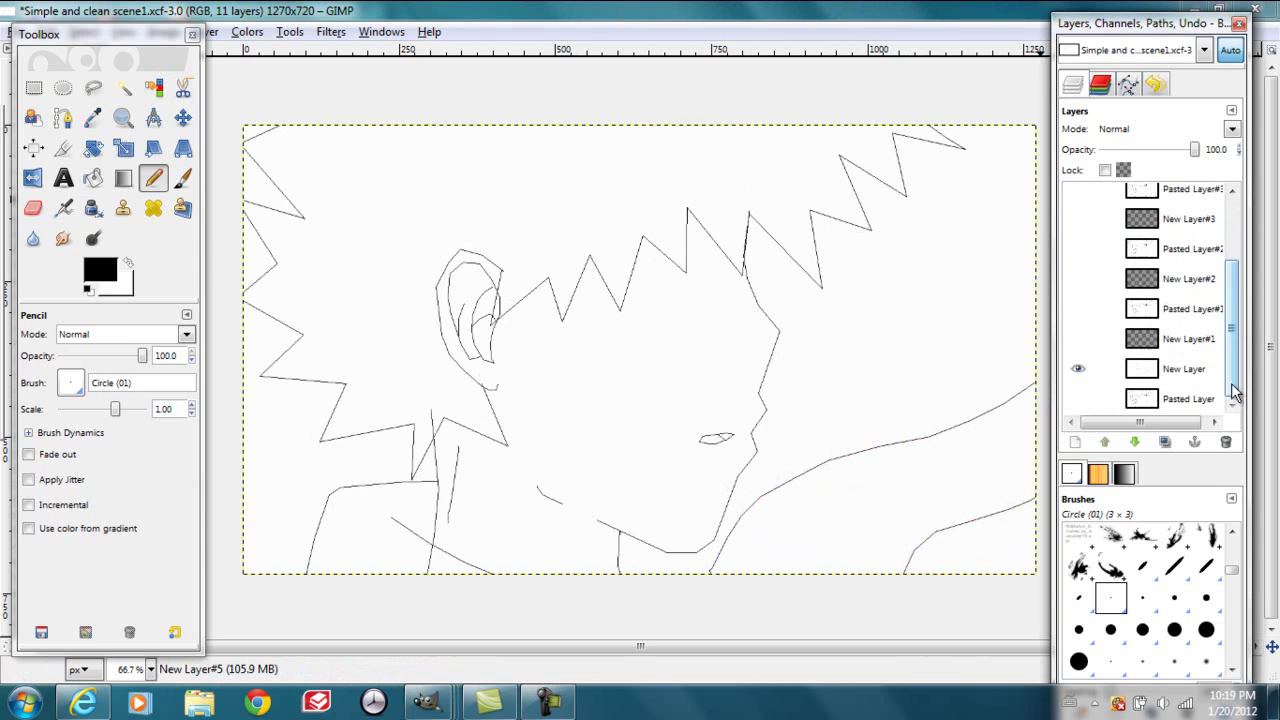
click(1080, 339)
click(1079, 341)
scroll(1150, 300, up, 3)
Hide New Layer#5, make New Layer active, and show the Pasted Layer#1 sketch
click(1078, 199)
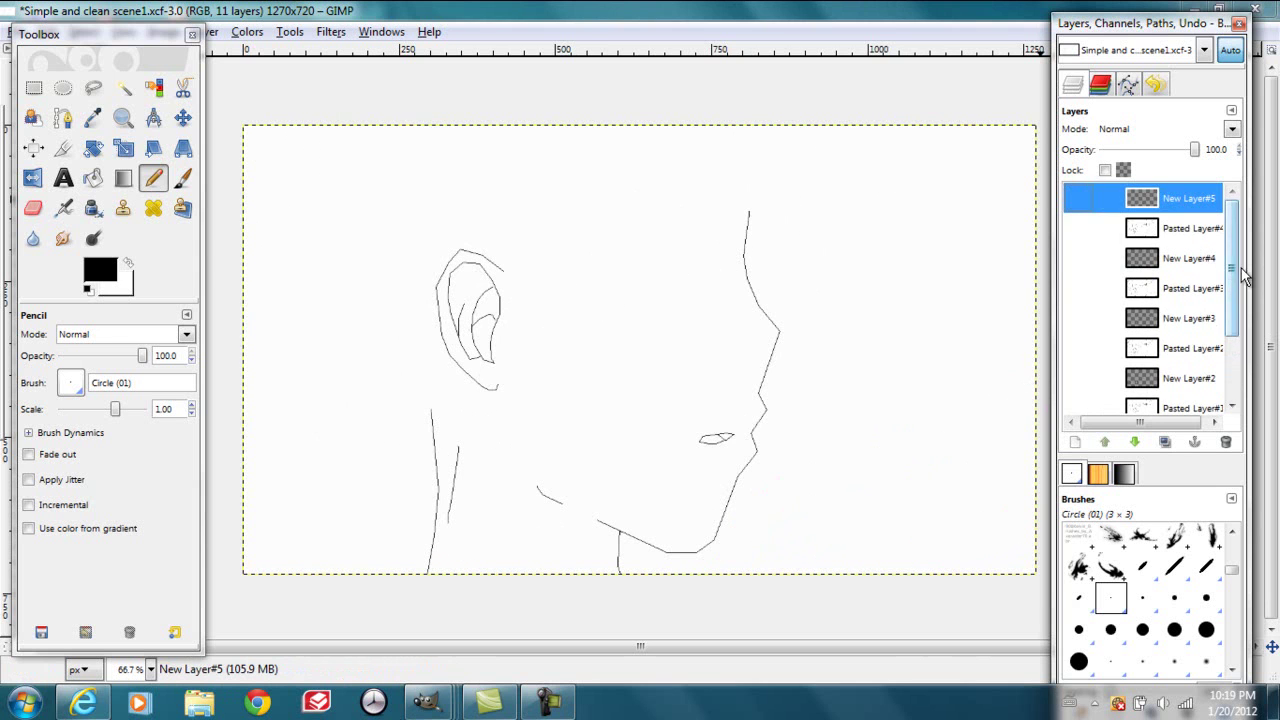
scroll(1098, 300, down, 5)
click(1079, 369)
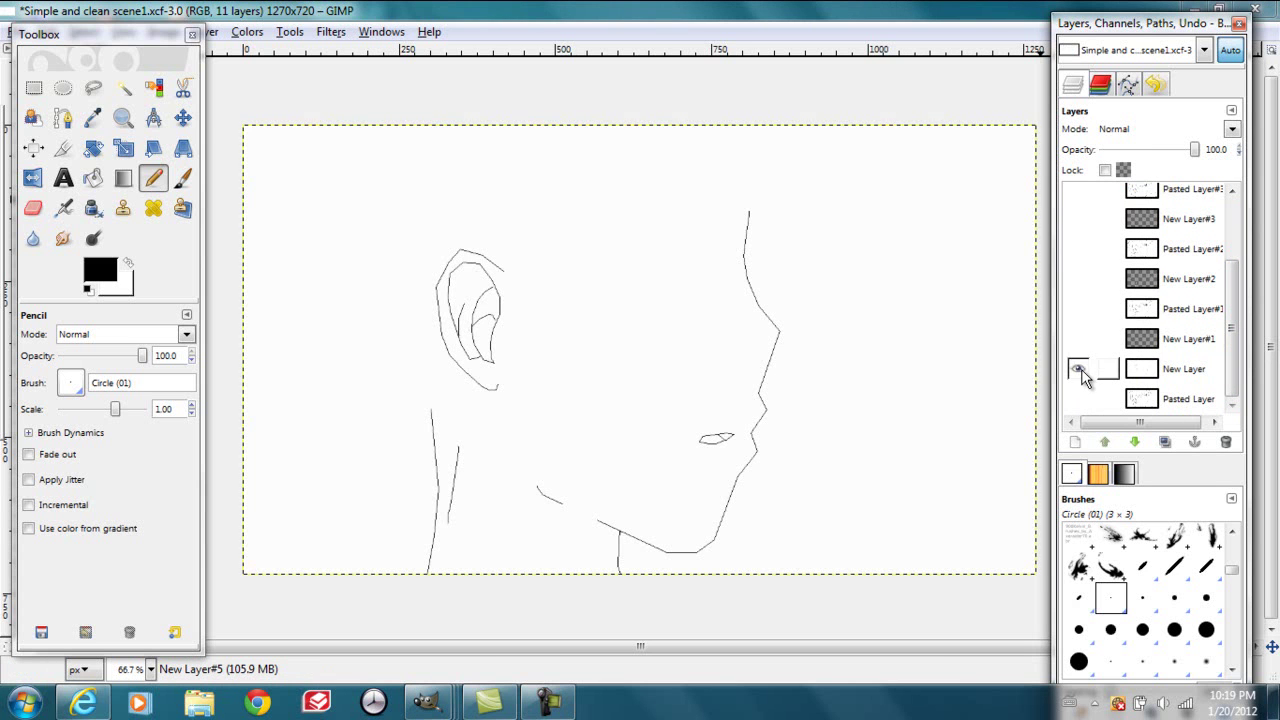
click(1184, 372)
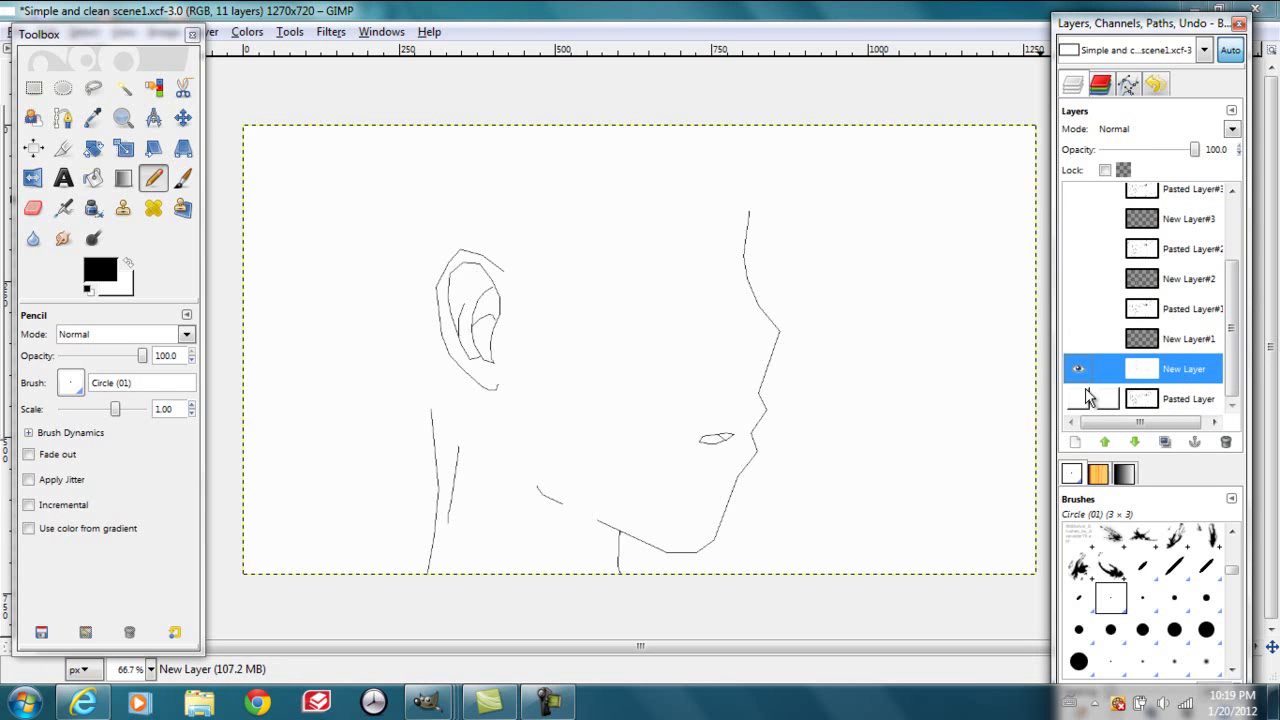
click(1077, 310)
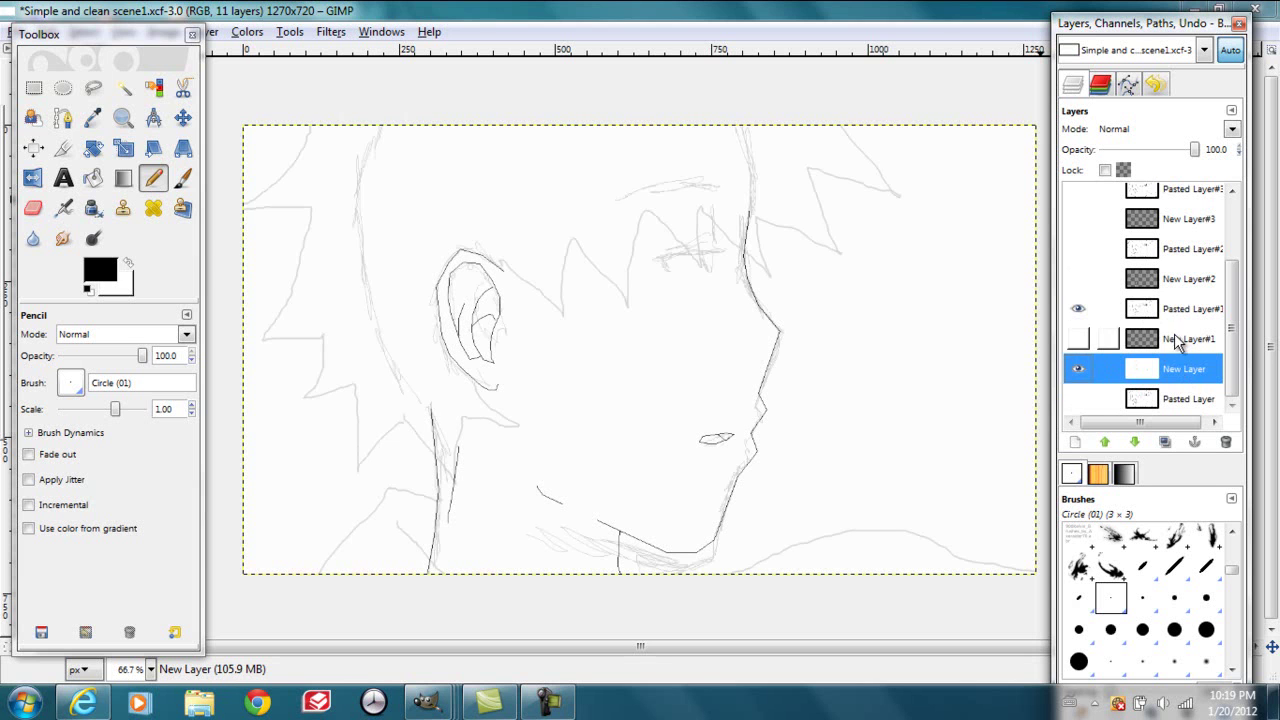
click(123, 118)
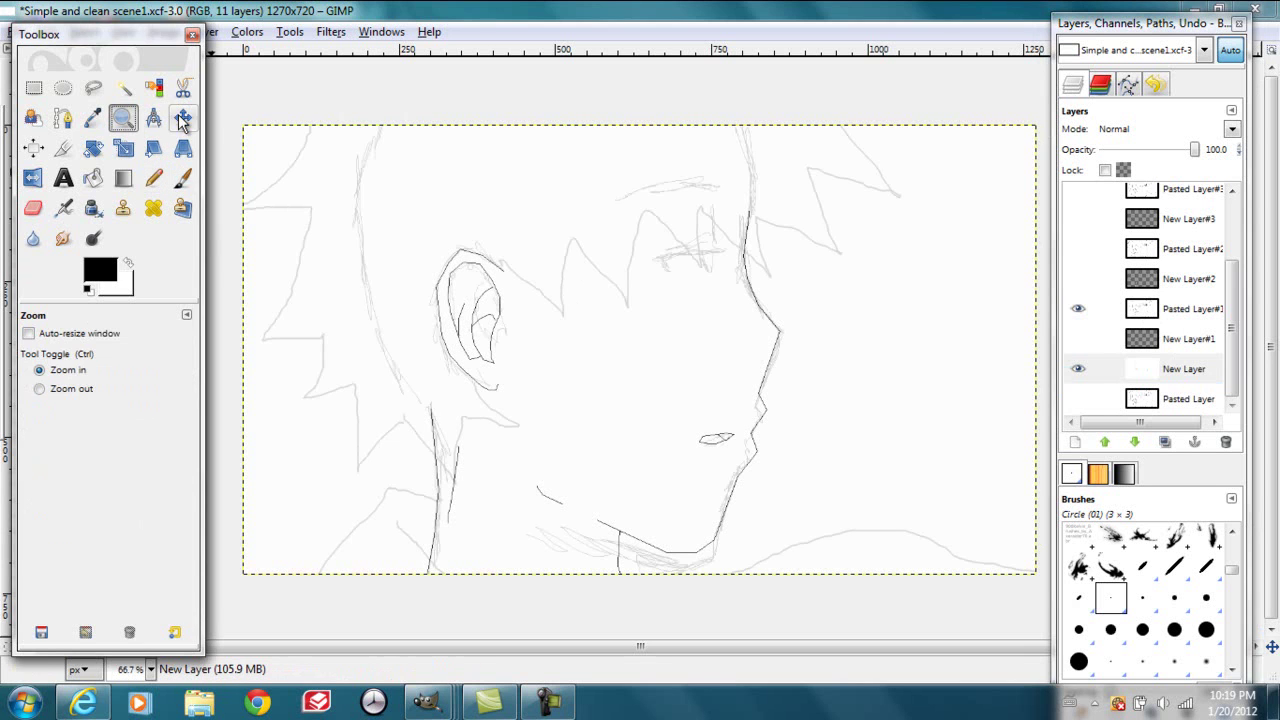
Zoom in on the eye area and start tracing the upper eye line on New Layer
drag(572, 140, 795, 320)
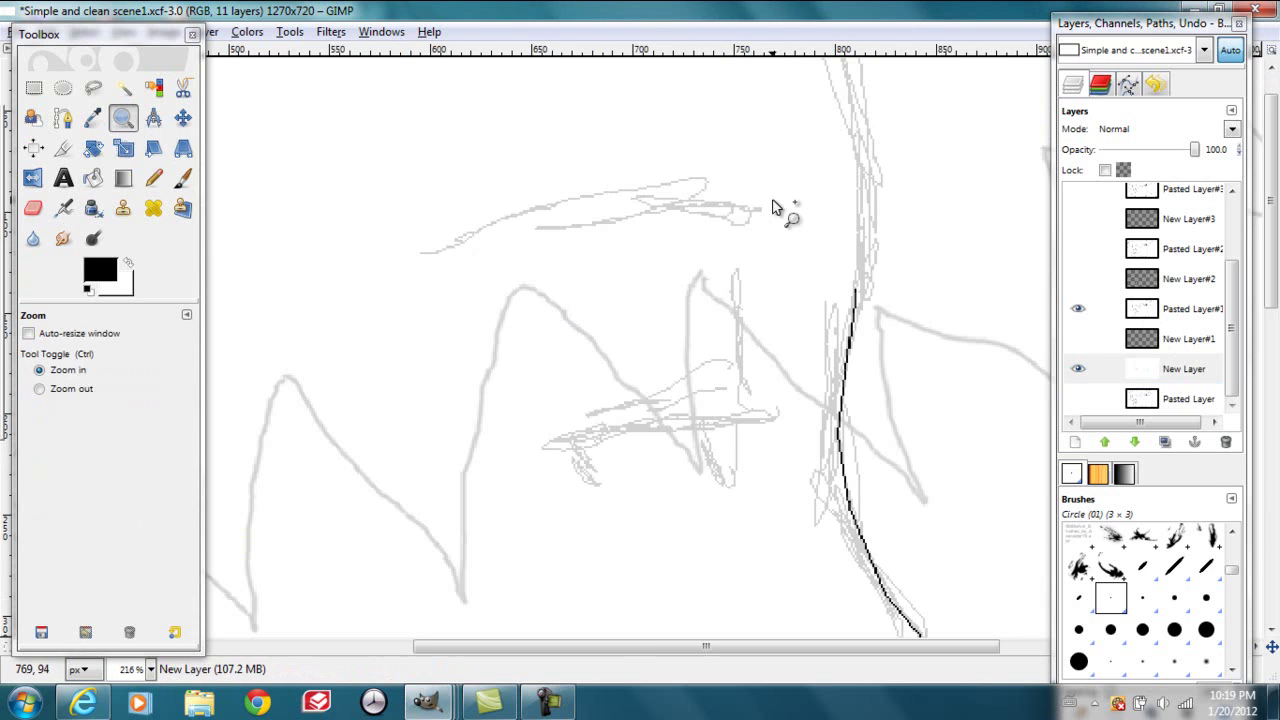
click(1230, 368)
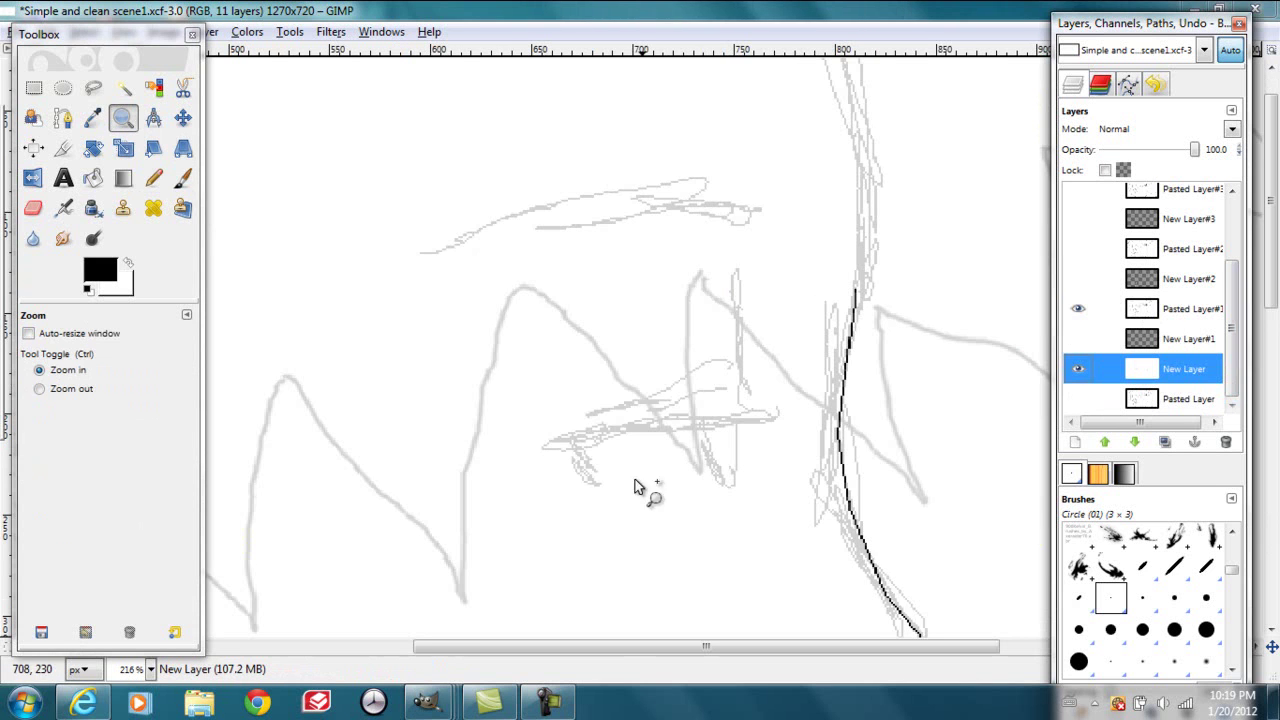
scroll(1275, 310, down, 1)
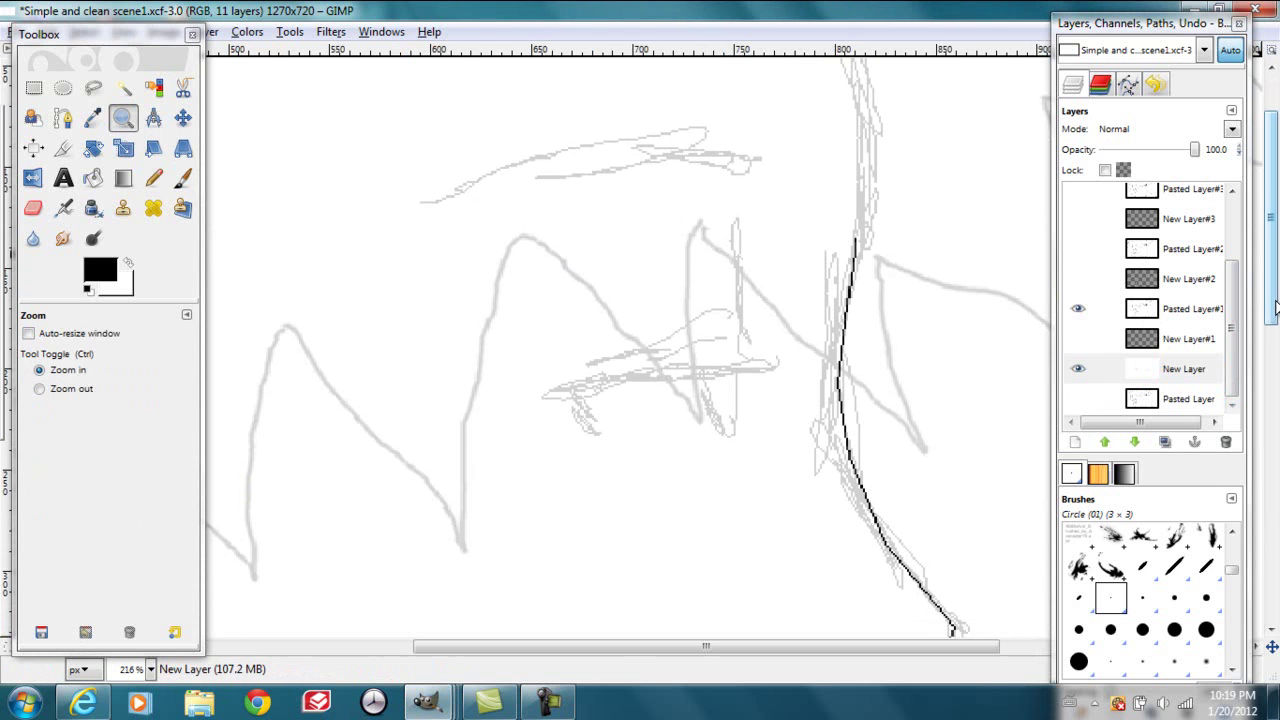
click(153, 178)
drag(598, 430, 581, 388)
click(765, 367)
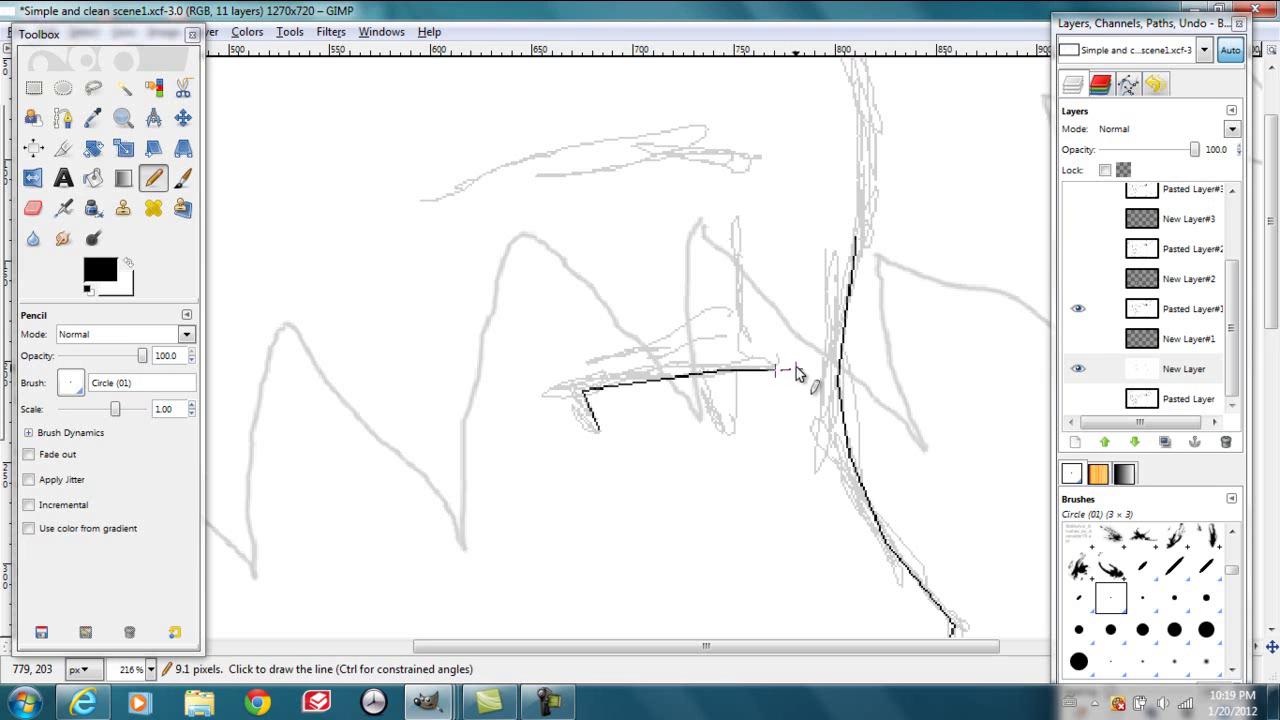
click(795, 368)
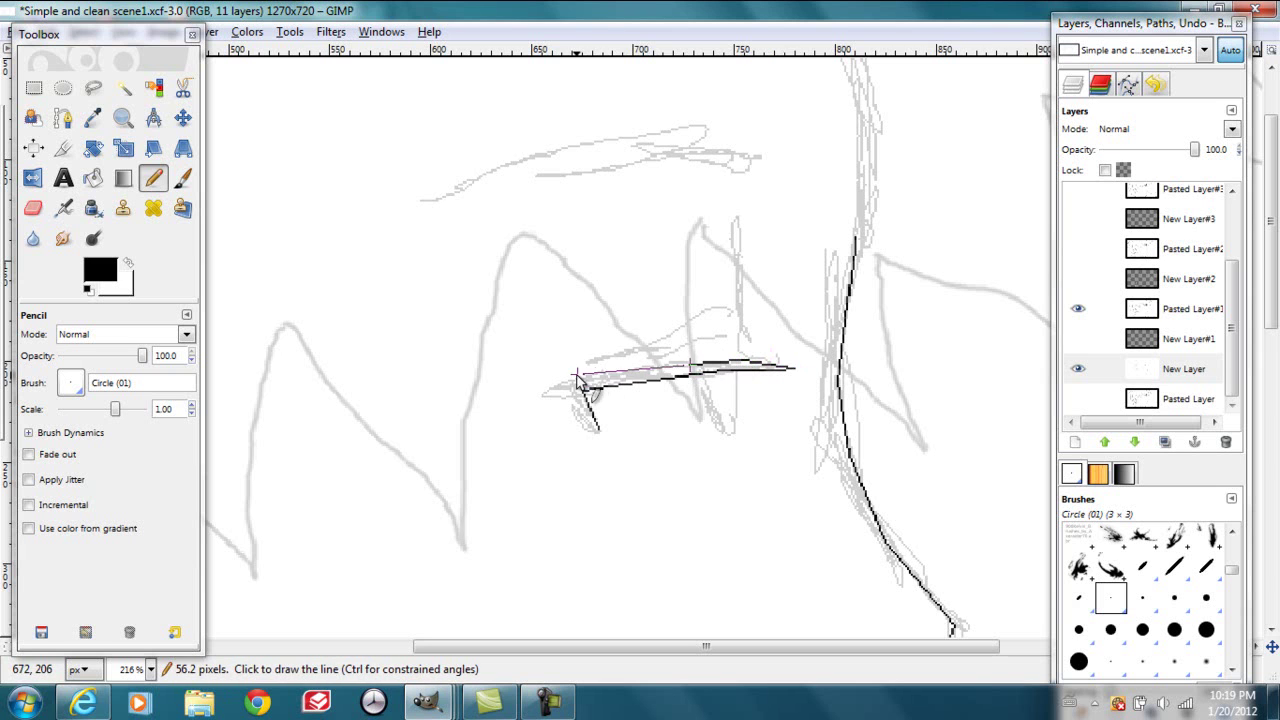
Trace the diagonal corner, straight lower edge and vertical stroke of the eye outline
click(566, 384)
click(597, 432)
click(600, 357)
click(728, 341)
drag(734, 232, 751, 358)
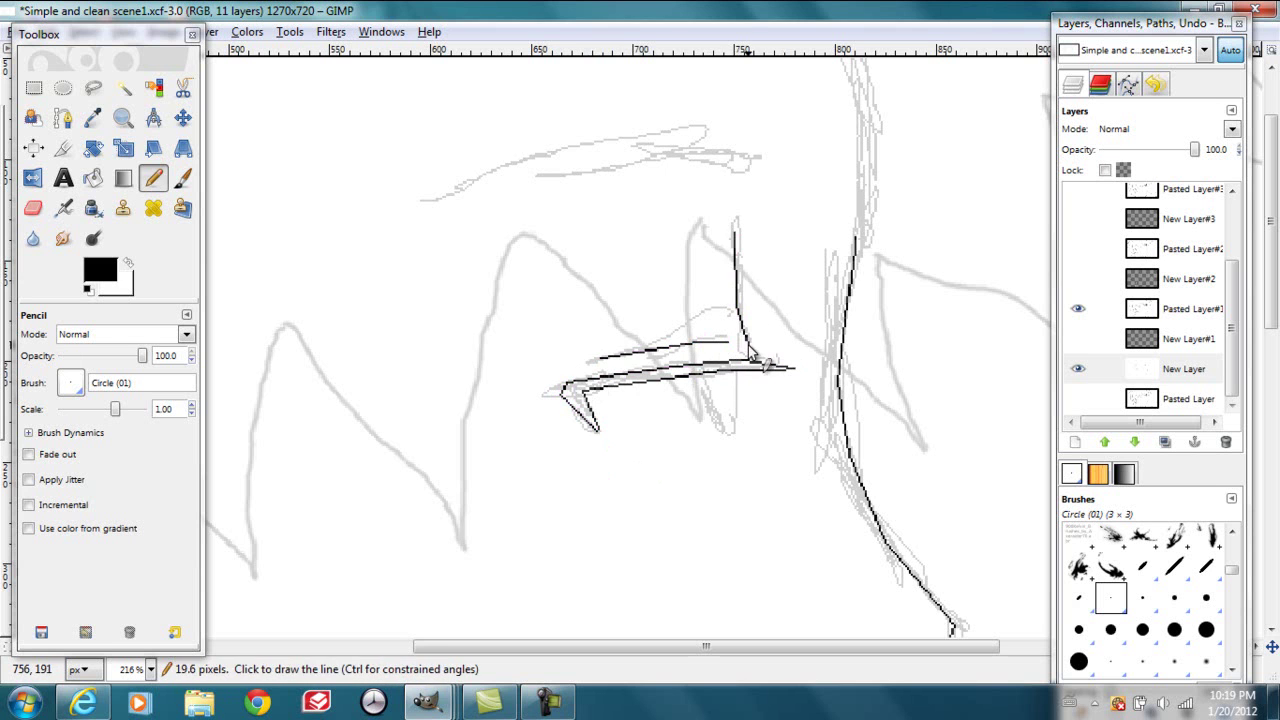
Trace the eyebrow lines above the eye with straight pencil segments
shift+click(469, 196)
shift+click(568, 173)
shift+click(757, 173)
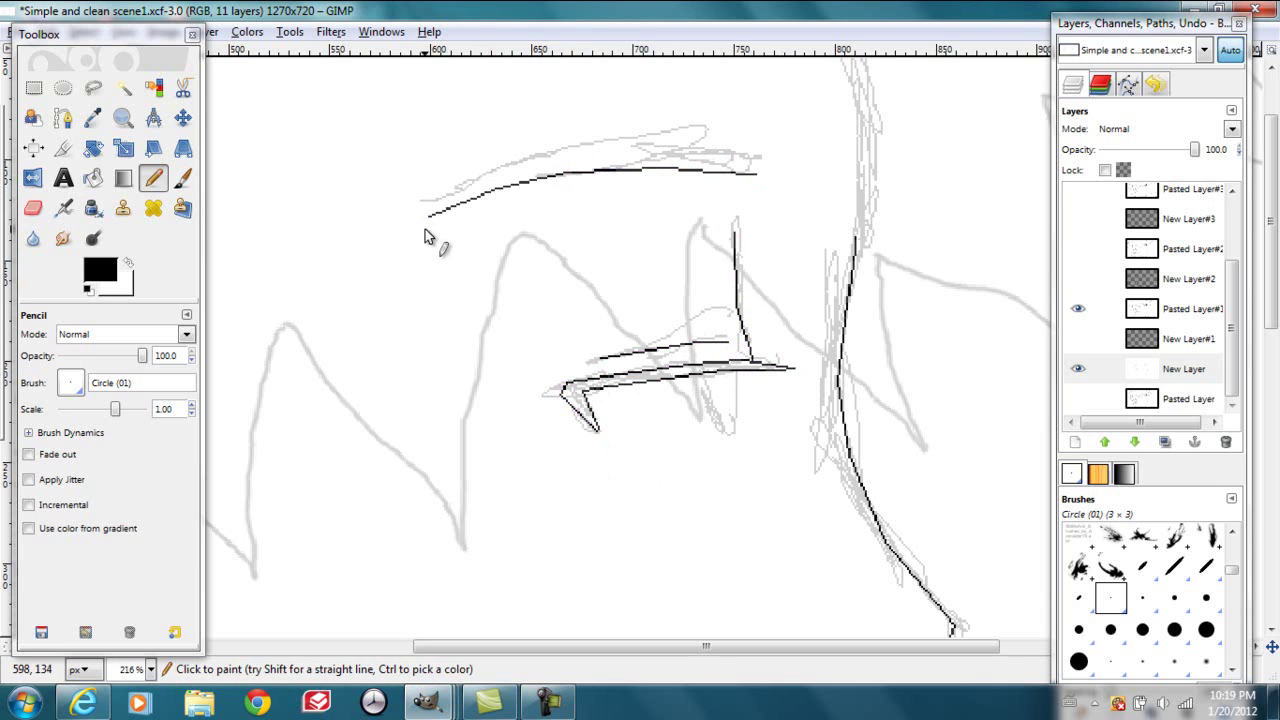
scroll(1275, 315, down, 5)
scroll(1275, 315, down, 1)
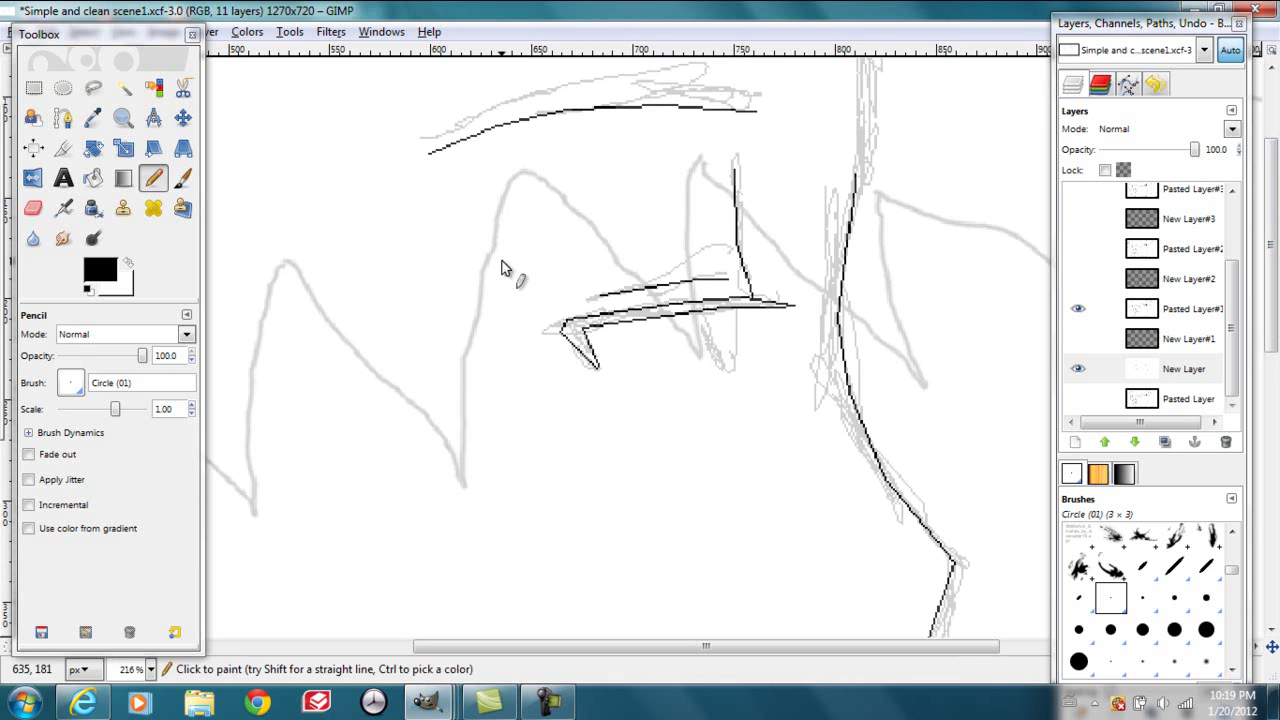
shift+click(604, 116)
shift+click(533, 129)
shift+click(428, 152)
drag(1273, 330, 1277, 457)
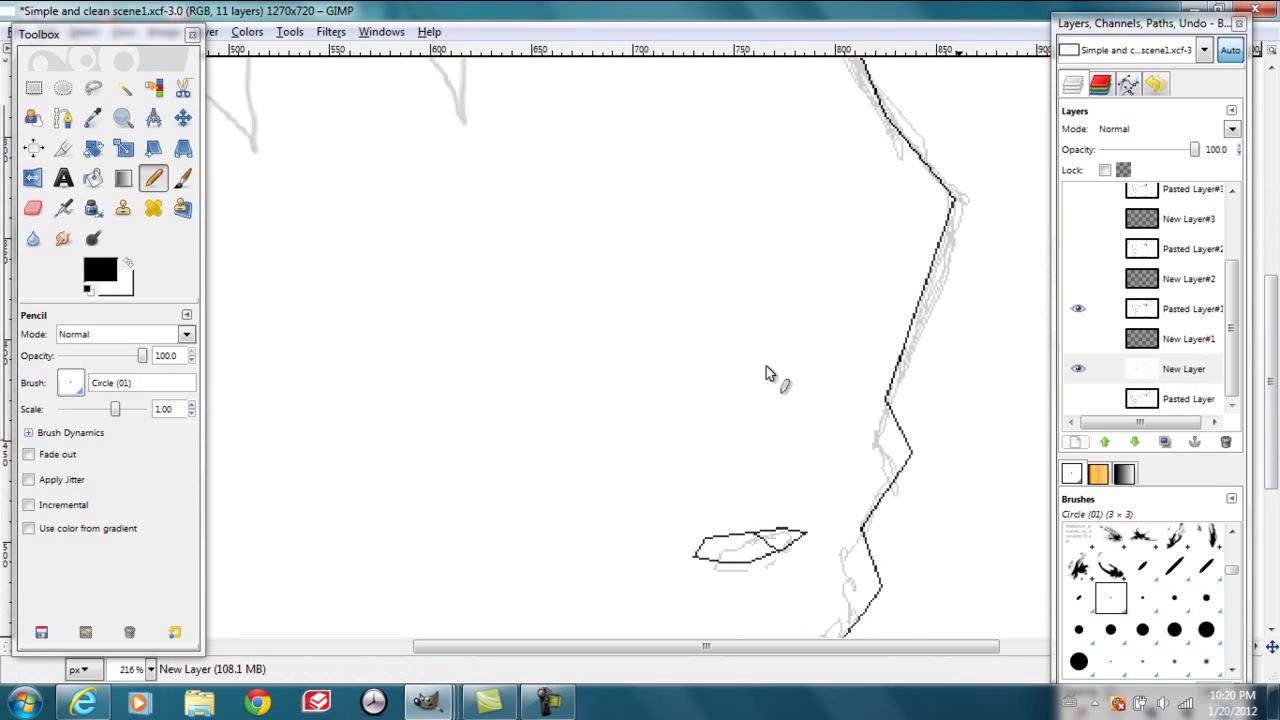
Zoom out, select the line-art layer, and toggle the faint sketch to check lines
key(z)
click(40, 390)
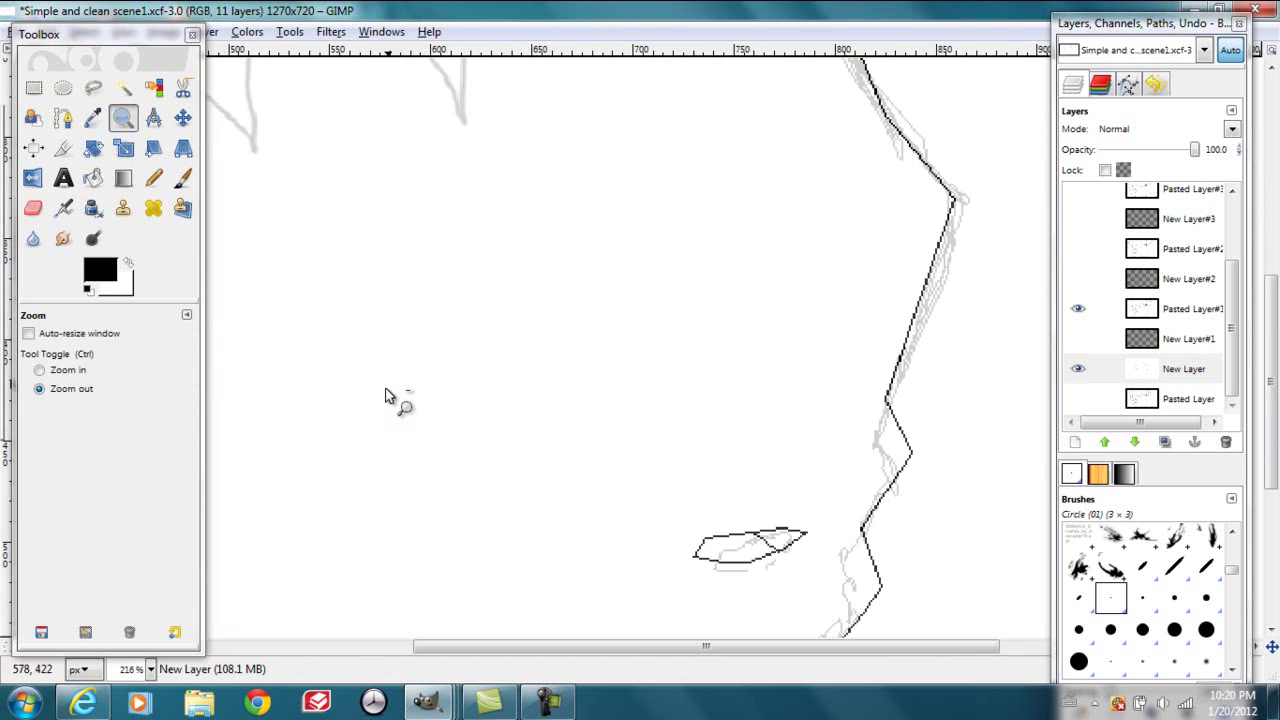
click(385, 391)
click(375, 391)
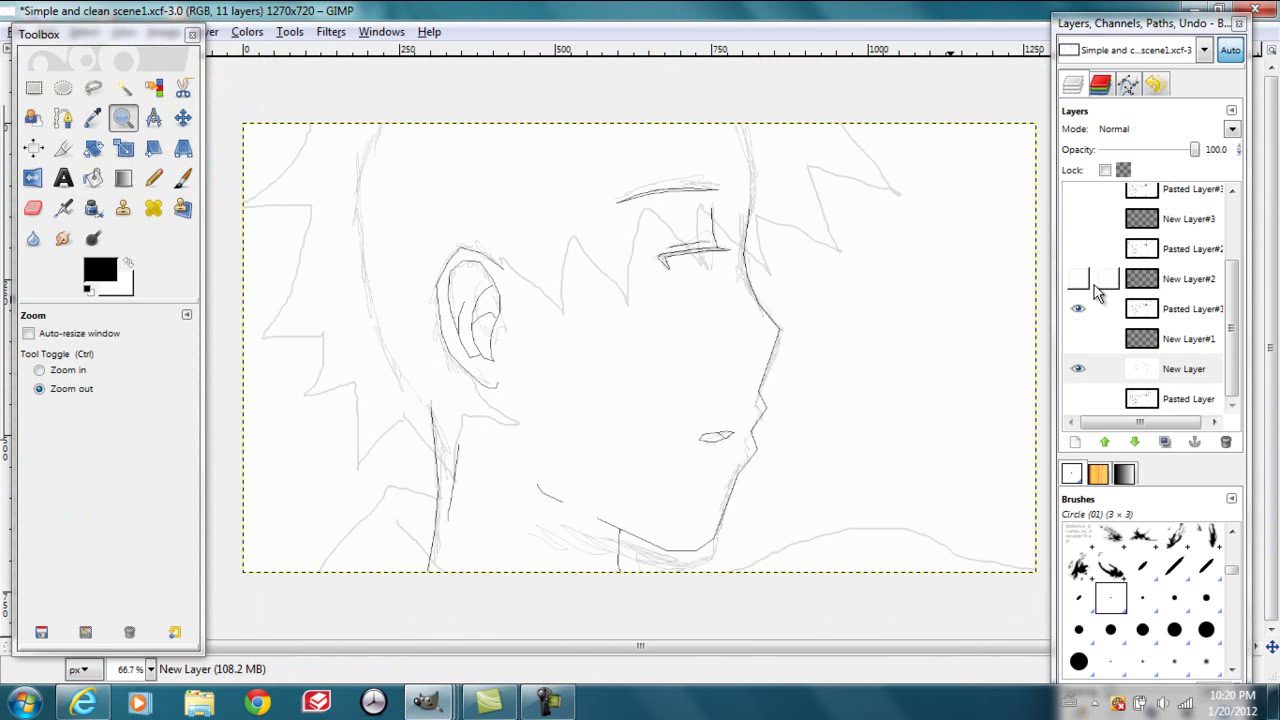
click(1078, 376)
click(1078, 308)
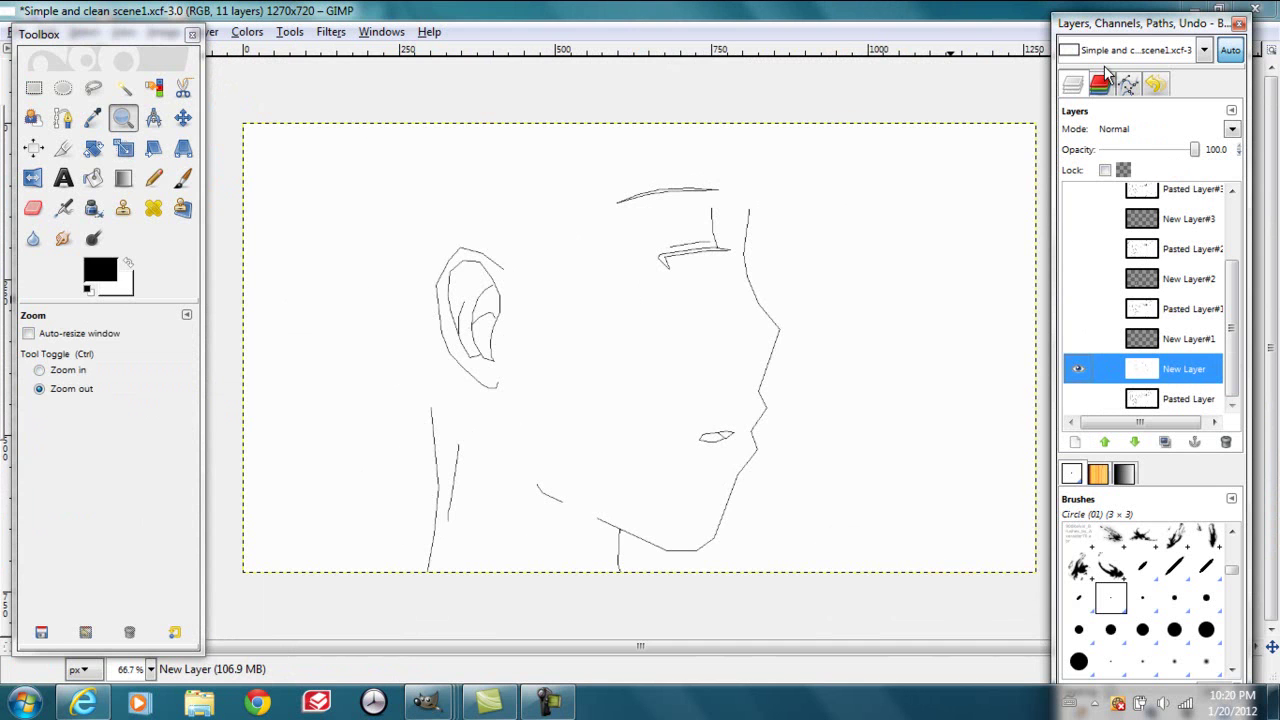
click(1078, 308)
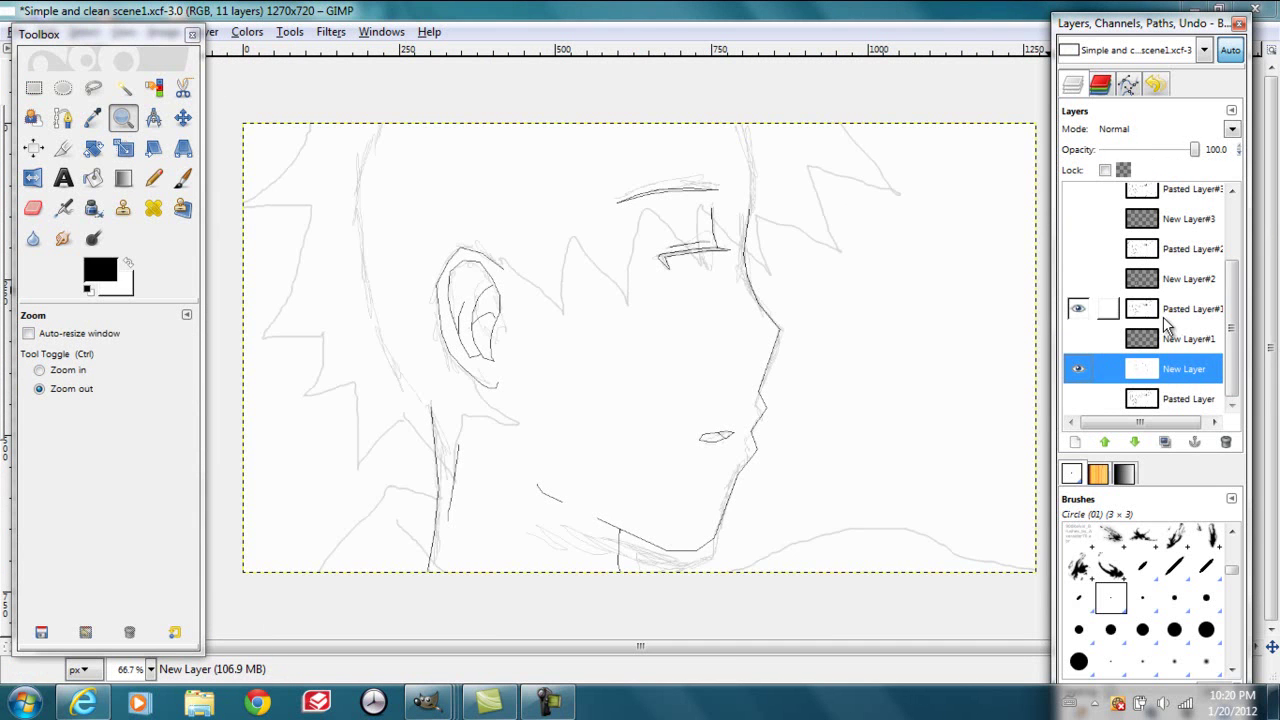
click(1168, 310)
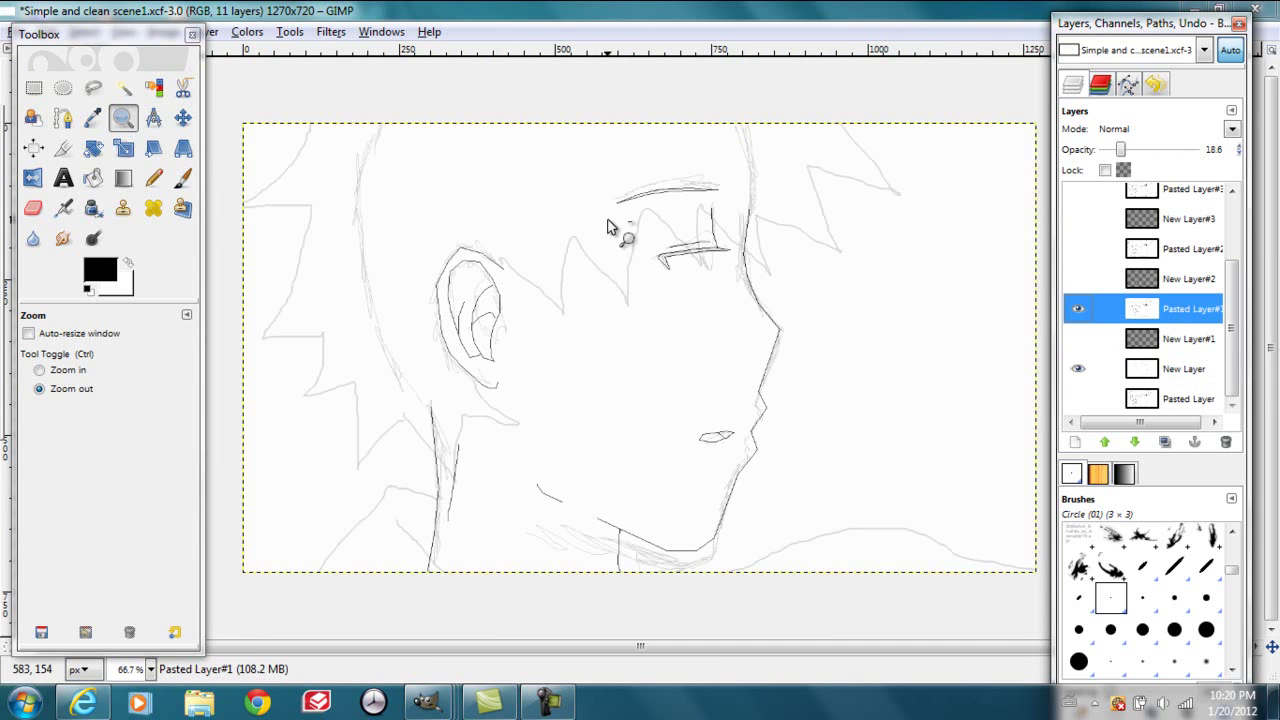
Zoom in on the eye and draw the iris stroke closed under the eye line
click(48, 370)
drag(590, 178, 755, 305)
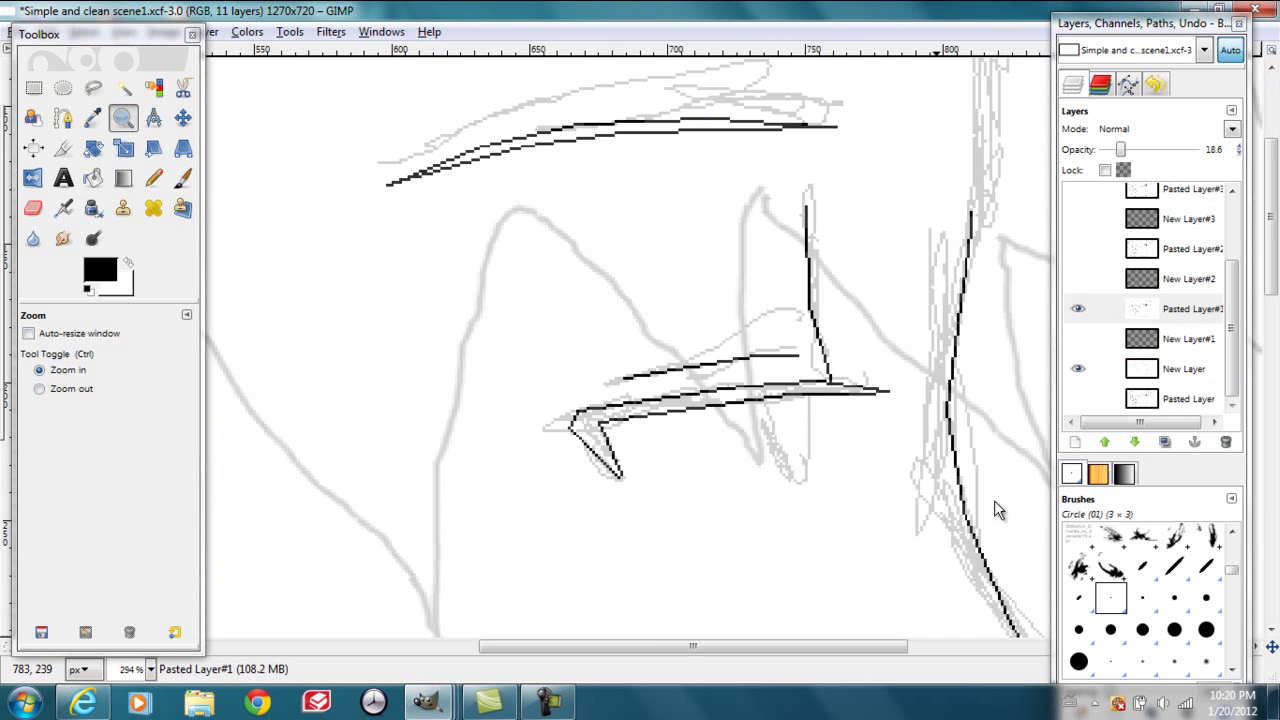
click(1190, 370)
click(1078, 370)
click(1078, 309)
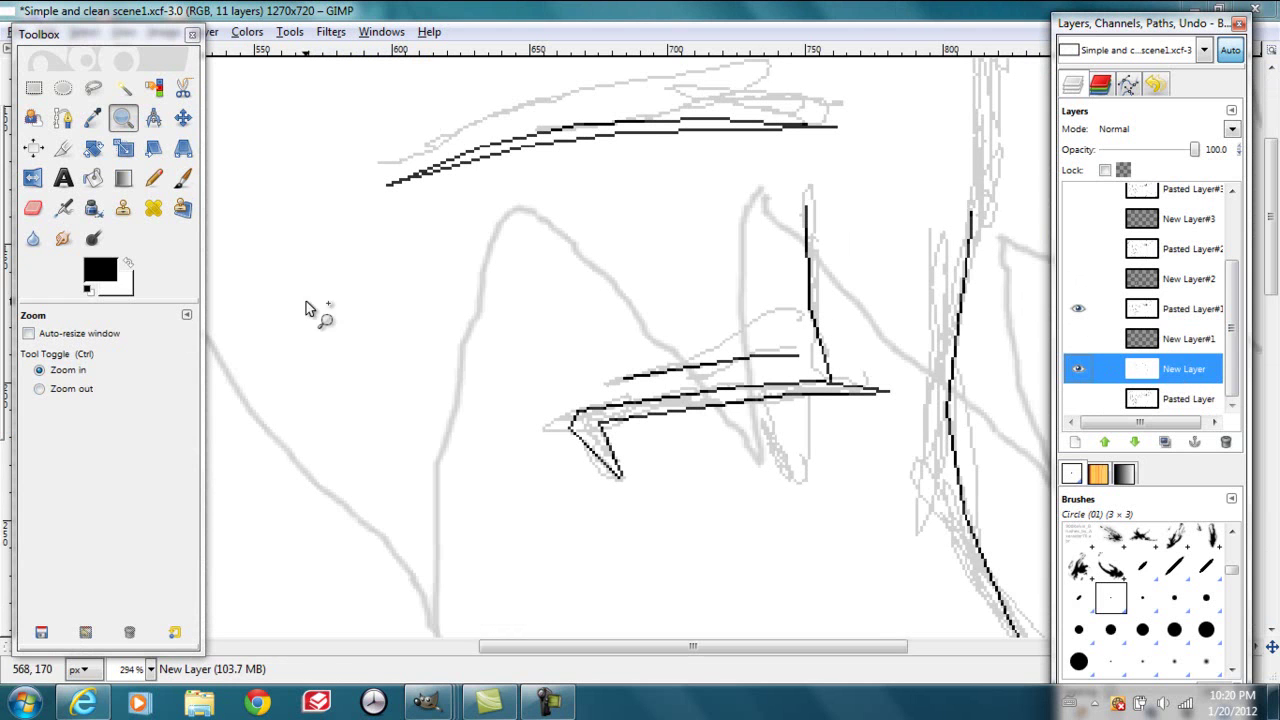
click(153, 178)
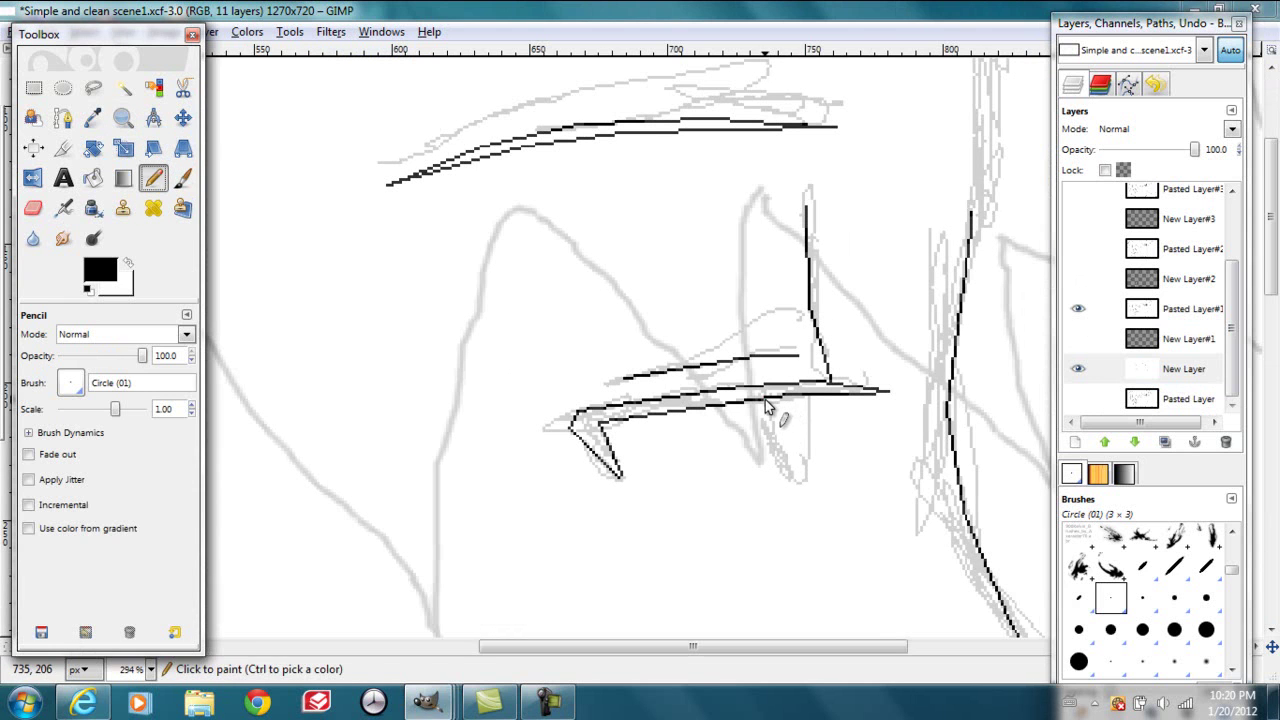
drag(765, 399, 773, 444)
shift+click(789, 481)
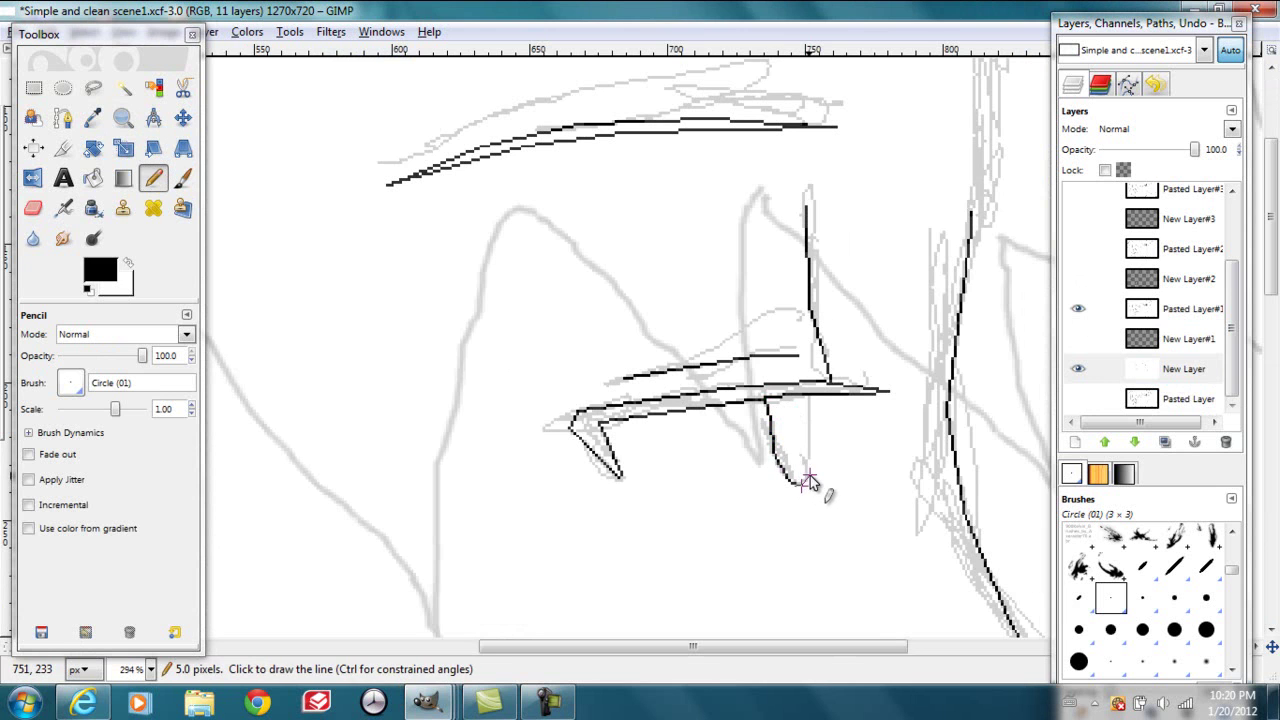
shift+click(809, 396)
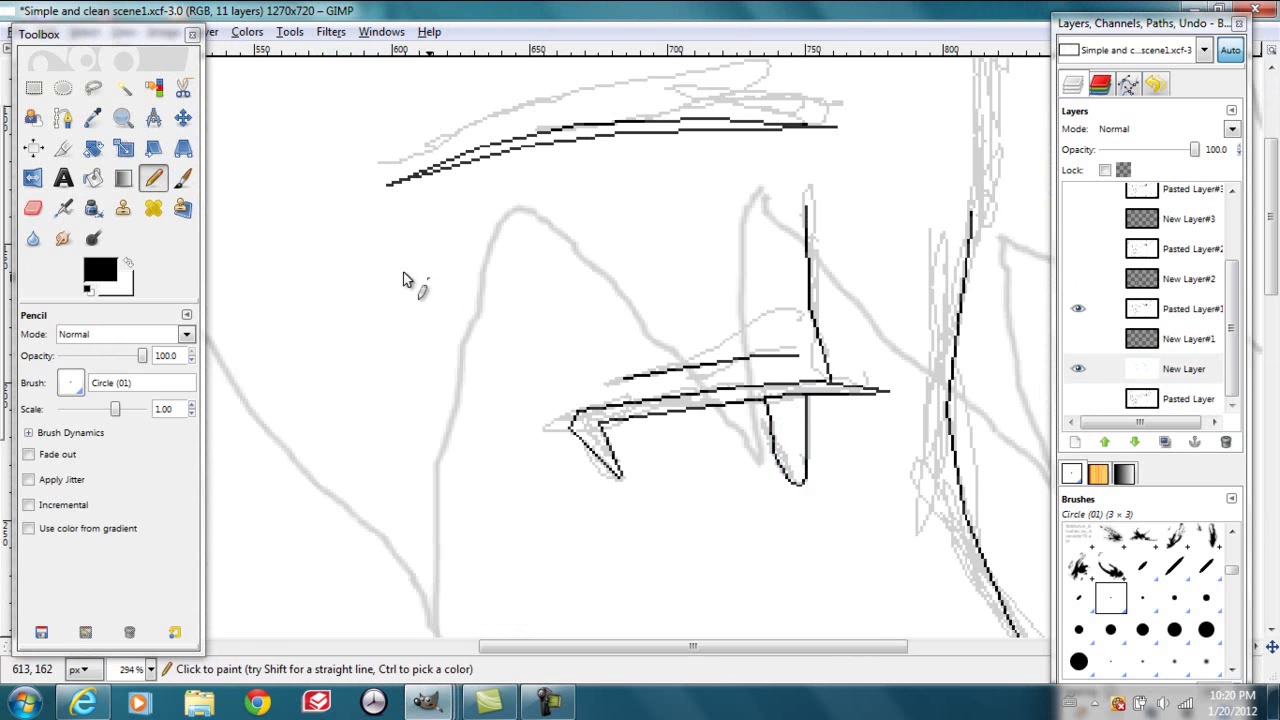
Zoom in closer on the eye, add a curved iris stroke, then zoom back out
click(123, 118)
click(396, 276)
click(362, 272)
click(42, 370)
click(557, 339)
double_click(557, 339)
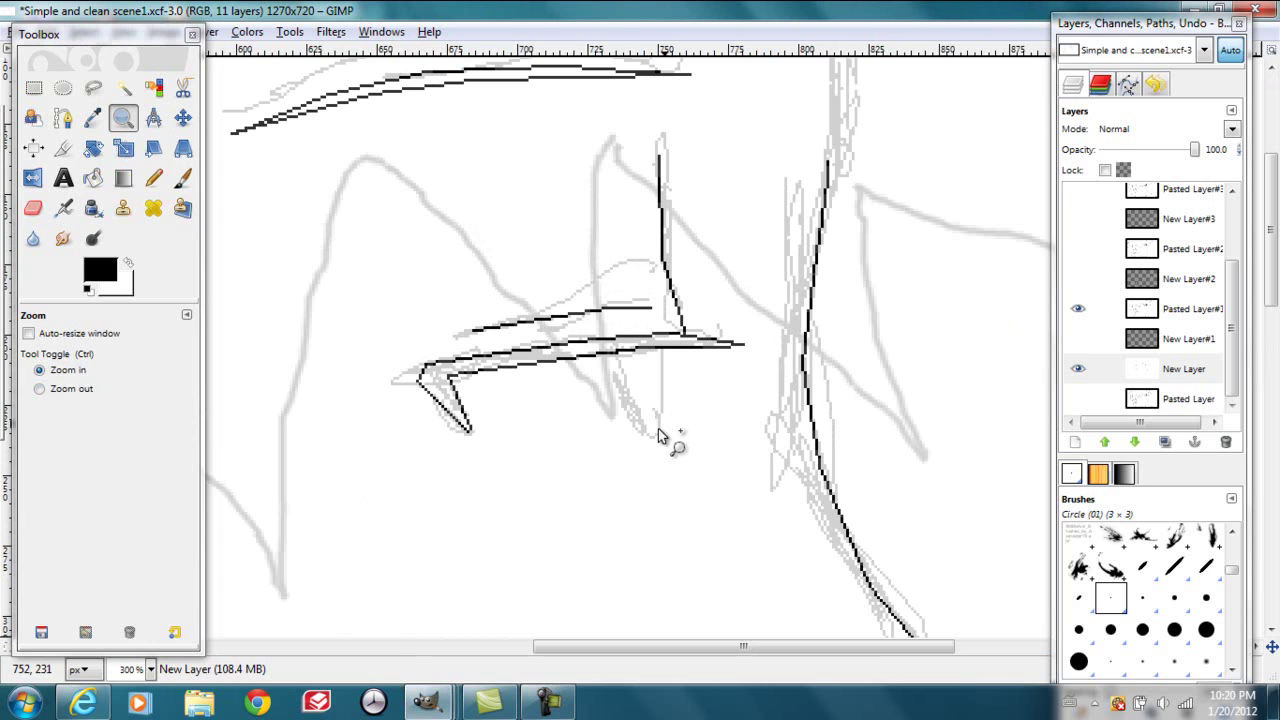
click(153, 178)
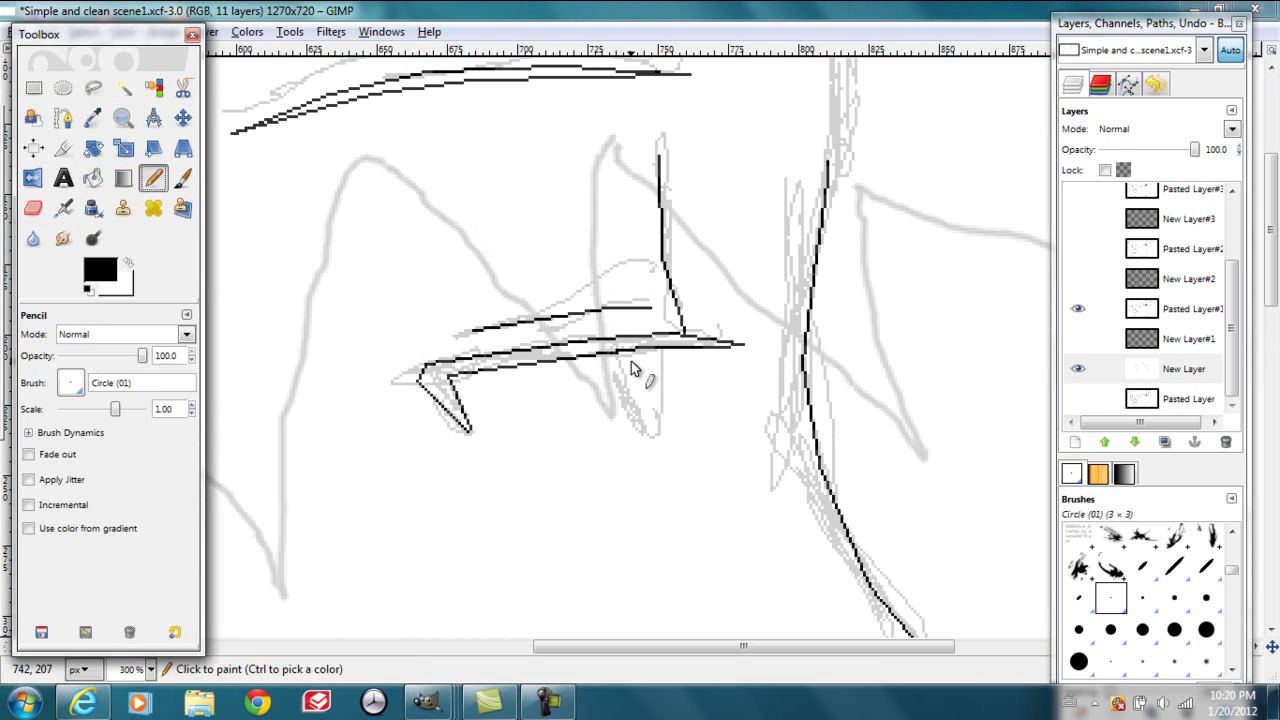
mouse_move(618, 360)
mouse_down()
mouse_move(633, 435)
mouse_move(650, 437)
mouse_move(660, 348)
mouse_up()
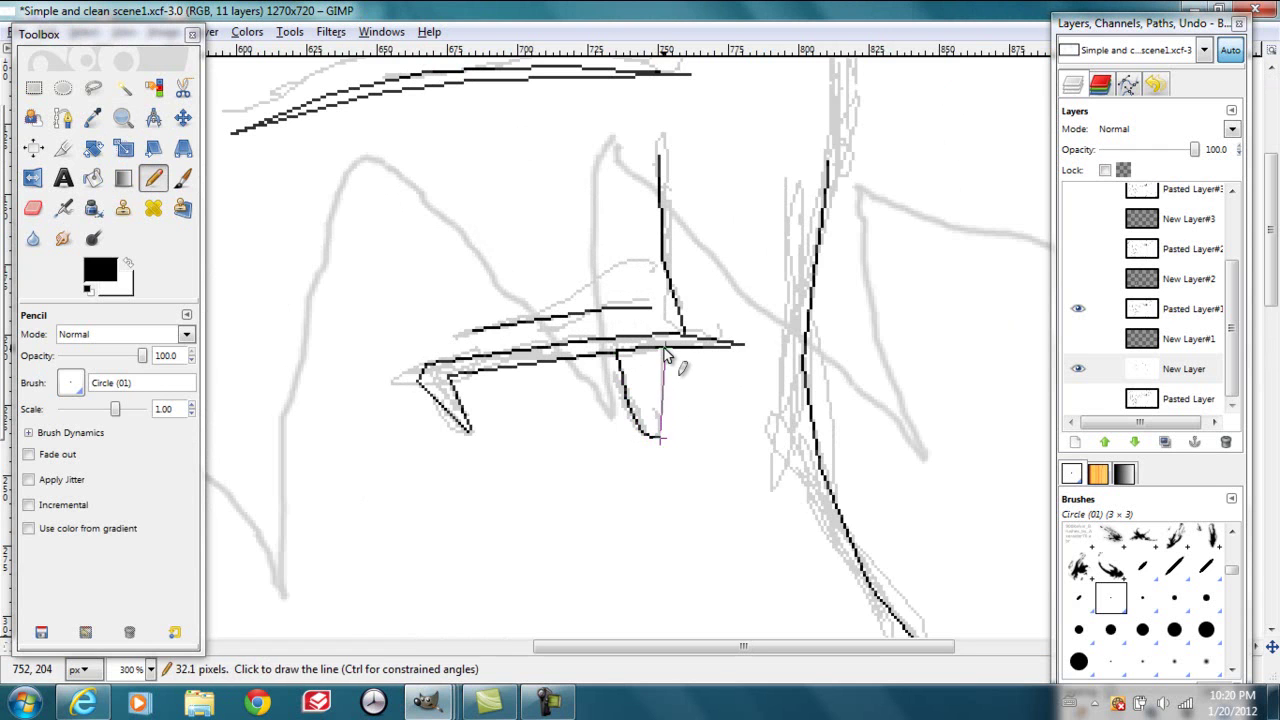
click(123, 118)
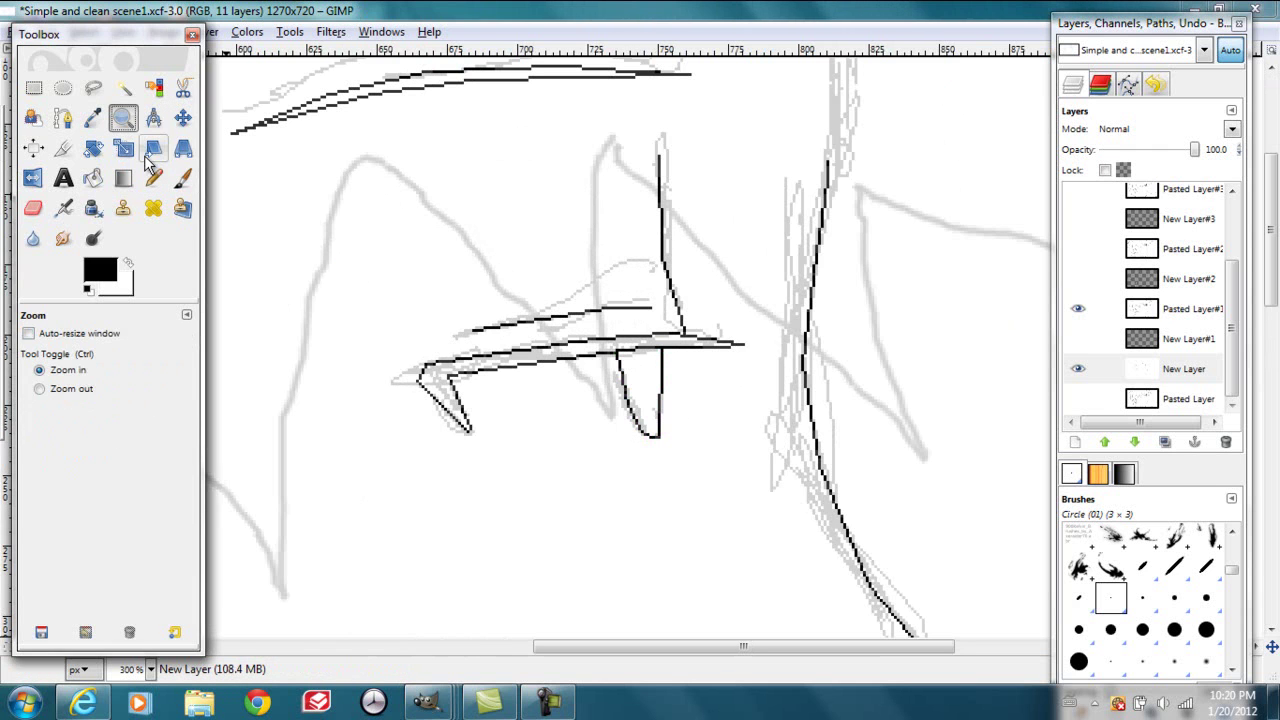
click(39, 389)
click(285, 376)
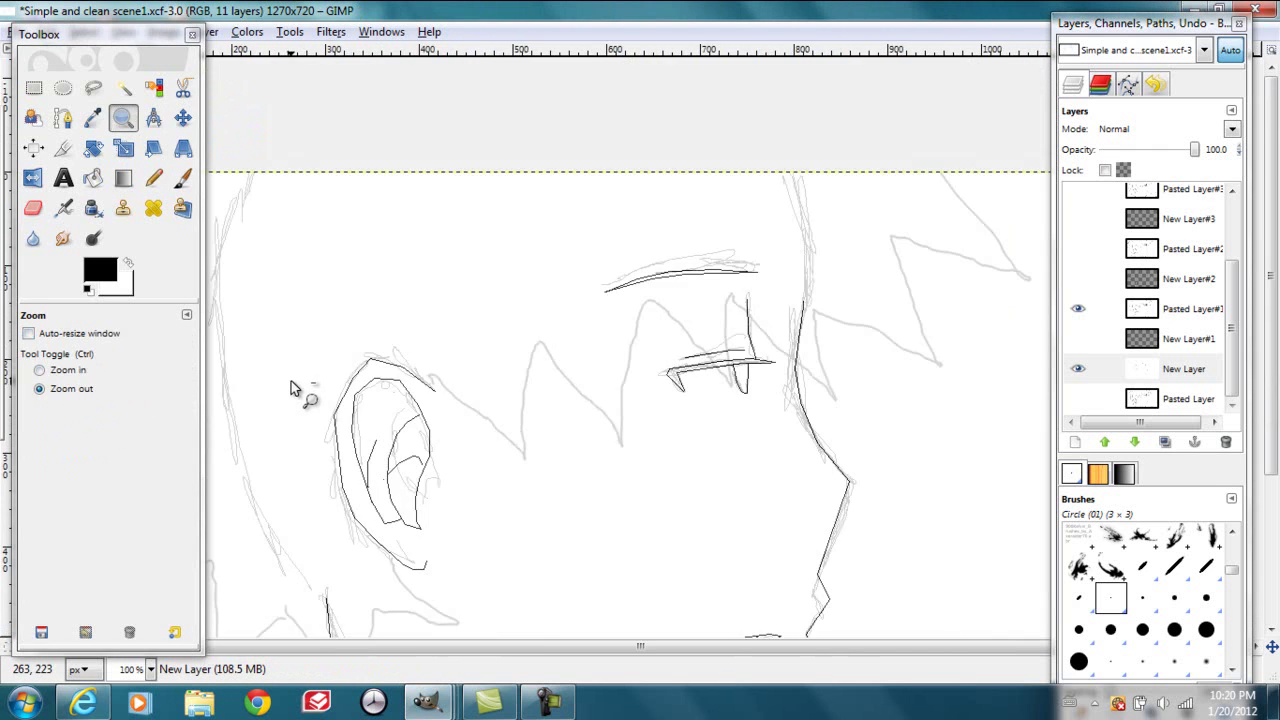
Zoom out to the whole image, hide Pasted Layer#1, and preview the hair sketch layers
click(525, 533)
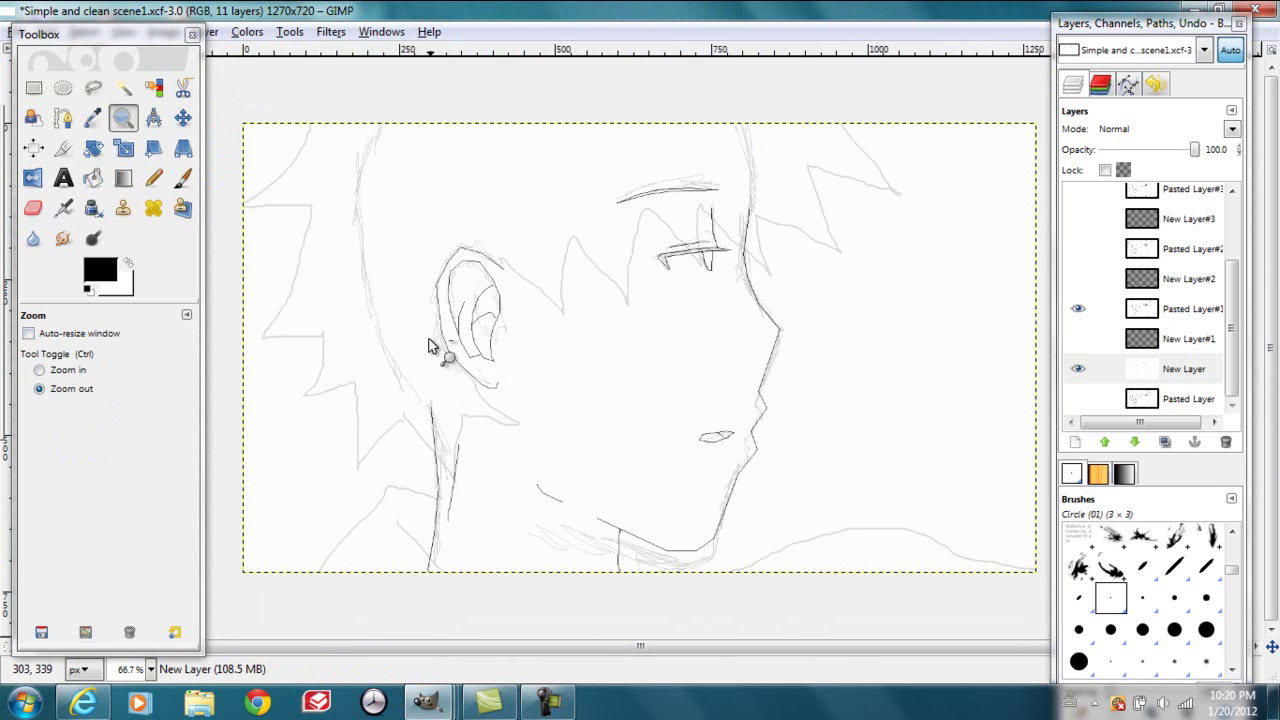
click(1078, 309)
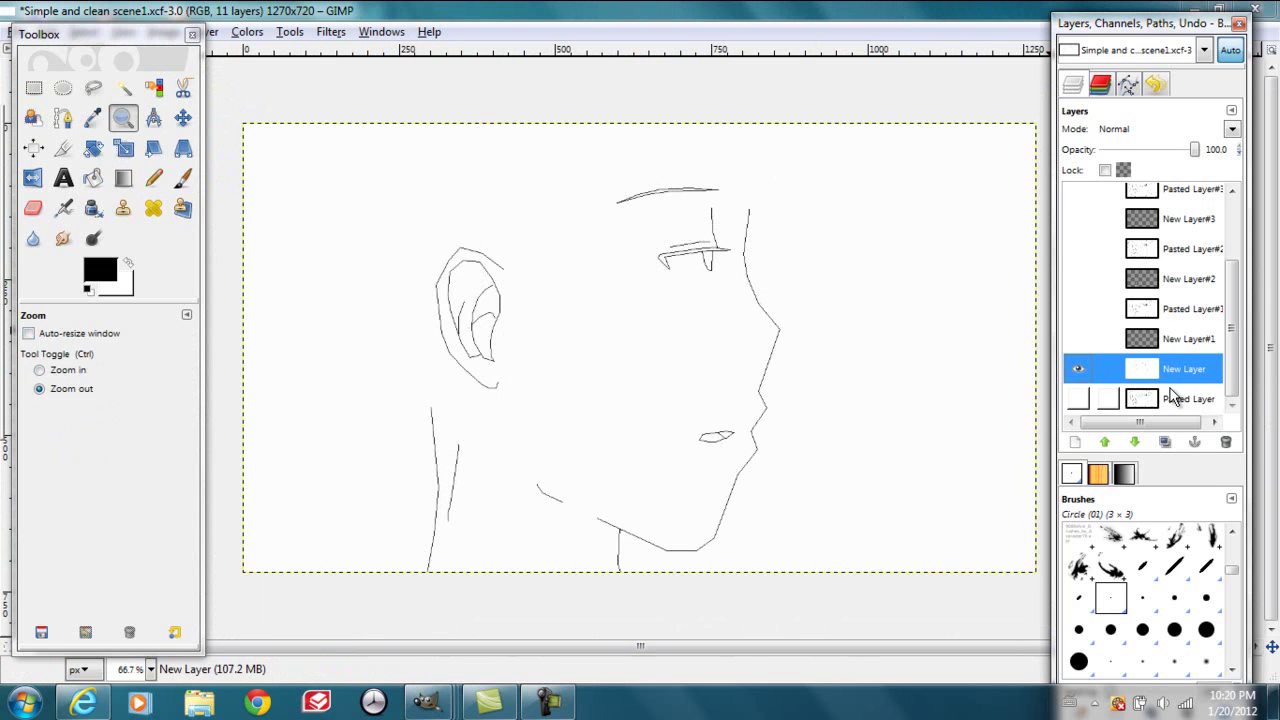
click(1078, 339)
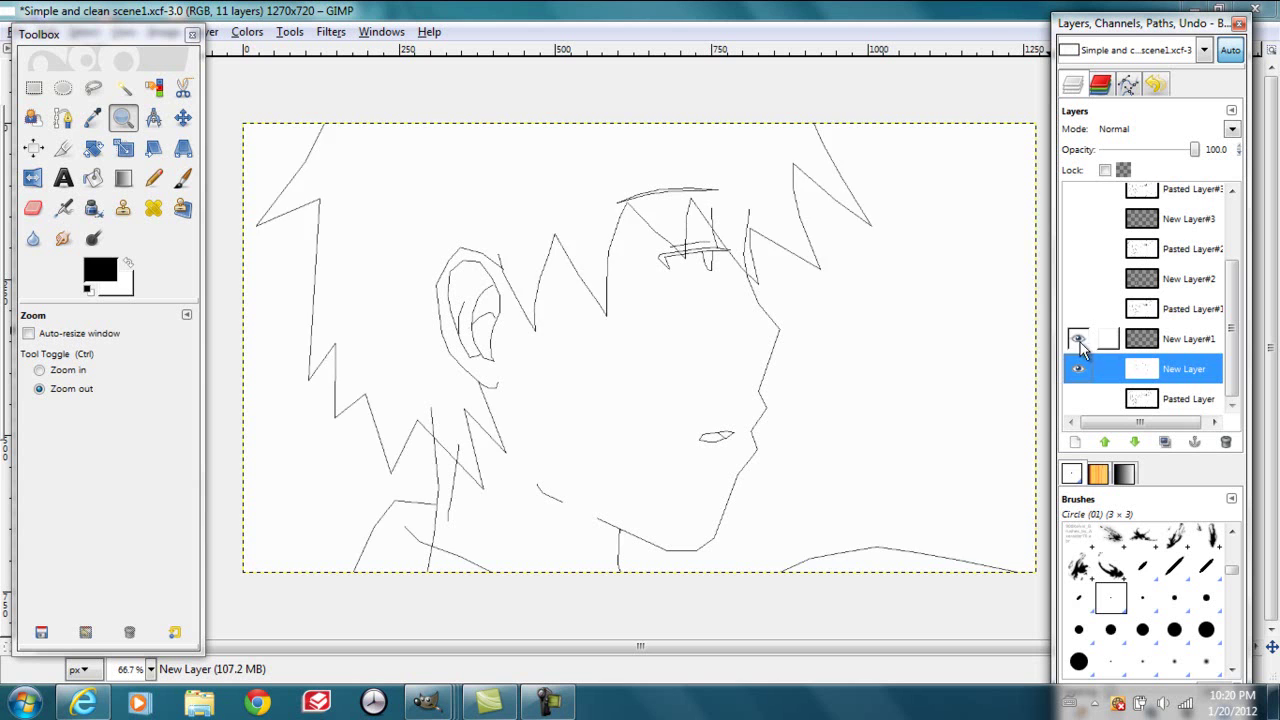
click(1078, 279)
scroll(1232, 296, up, 1)
scroll(1232, 296, up, 1)
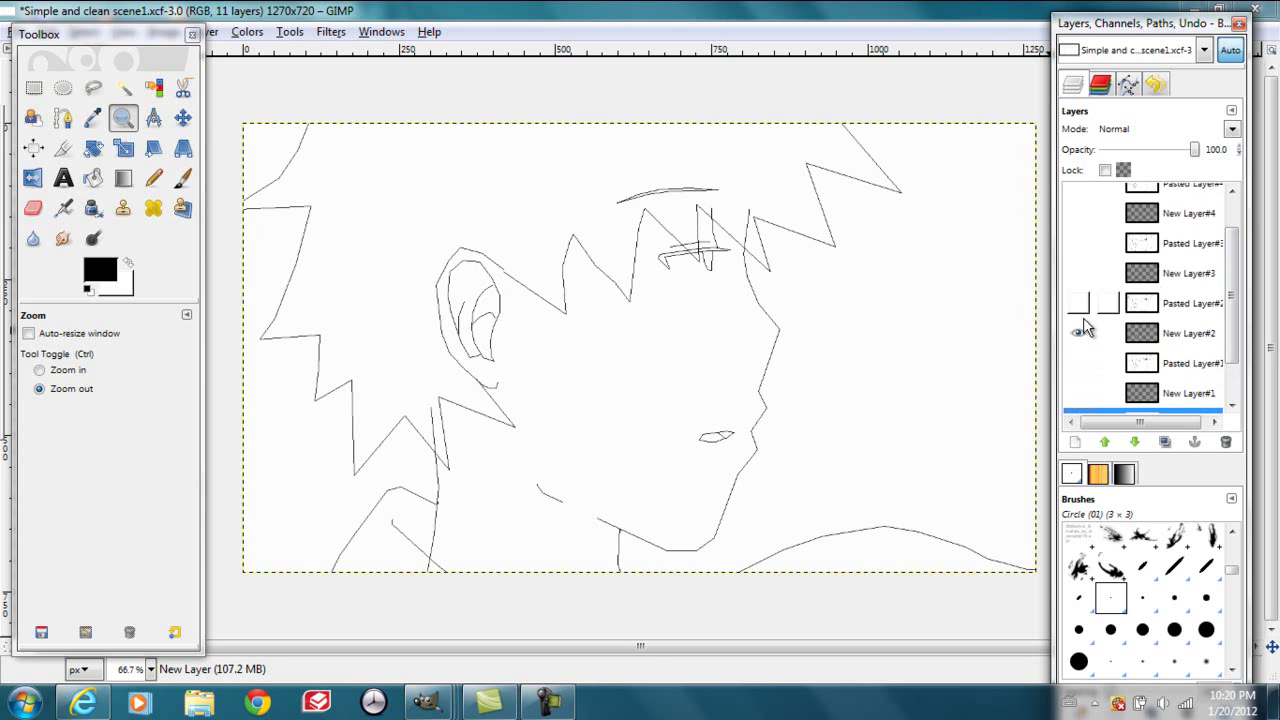
click(1078, 333)
click(1078, 273)
Leave New Layer#4 hidden and make New Layer#5's hair tracing visible
scroll(1222, 280, up, 2)
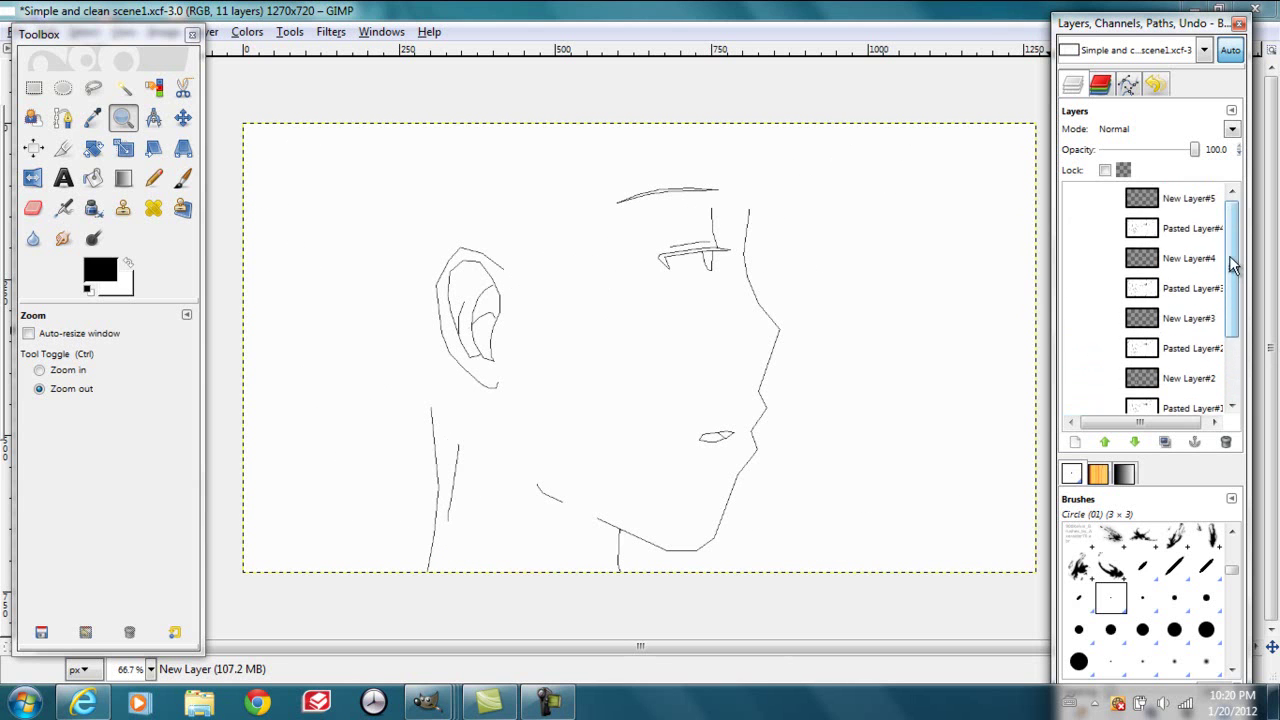
click(1078, 258)
click(1078, 258)
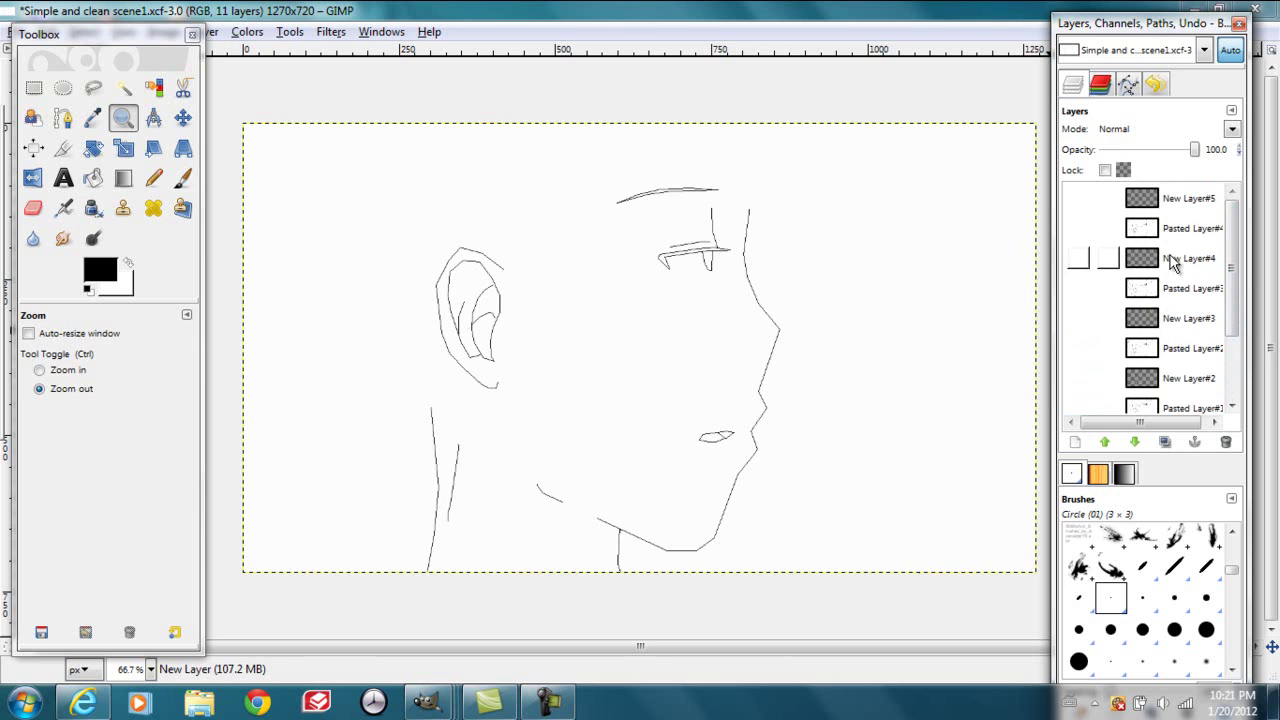
click(1078, 198)
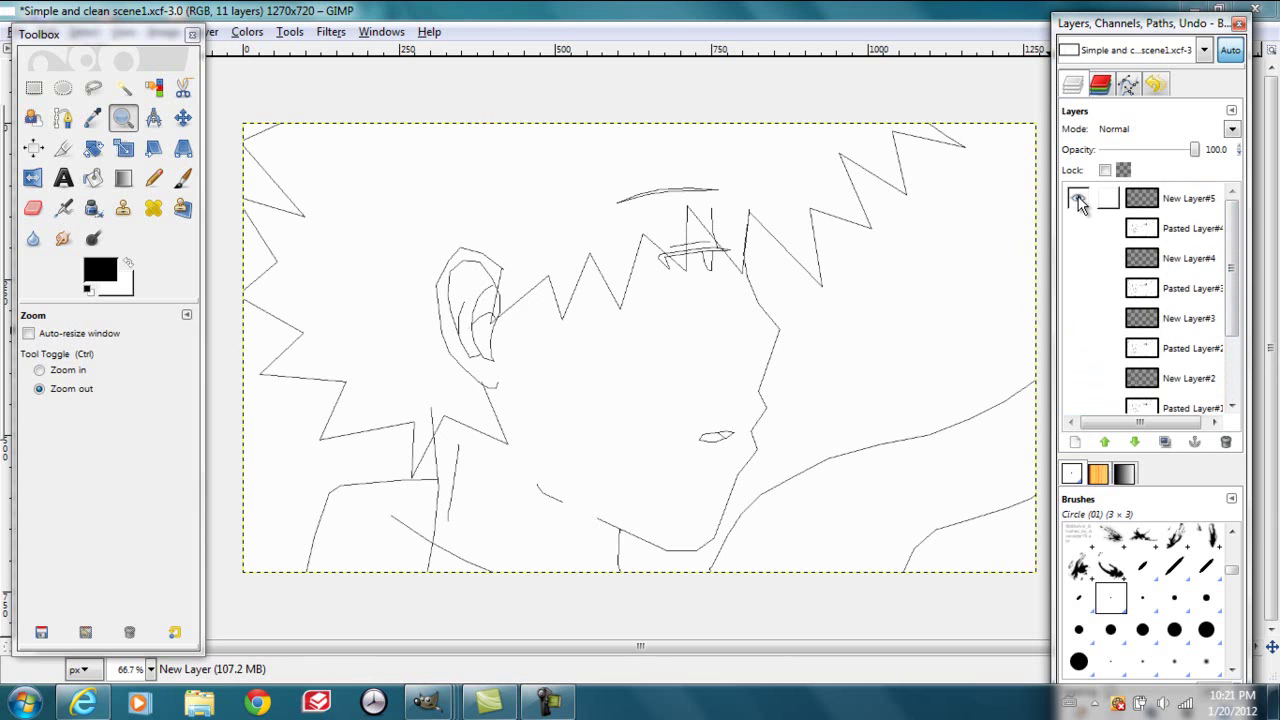
click(1078, 198)
click(1078, 198)
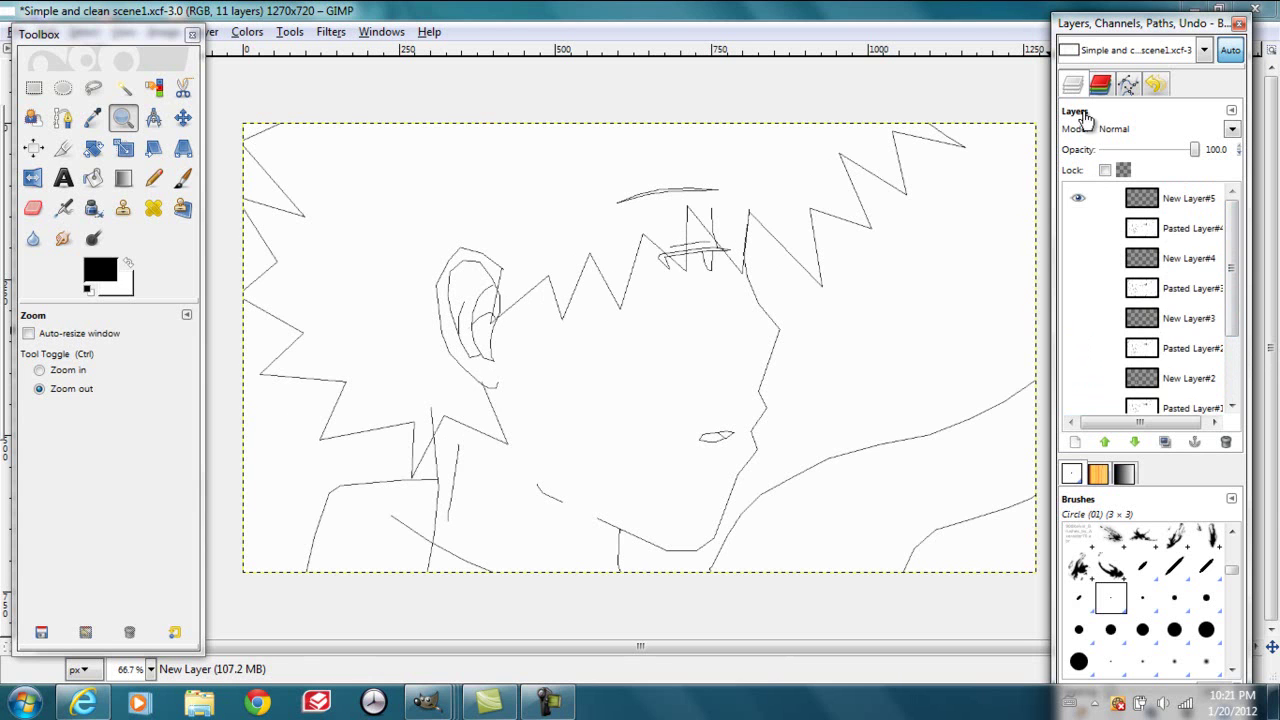